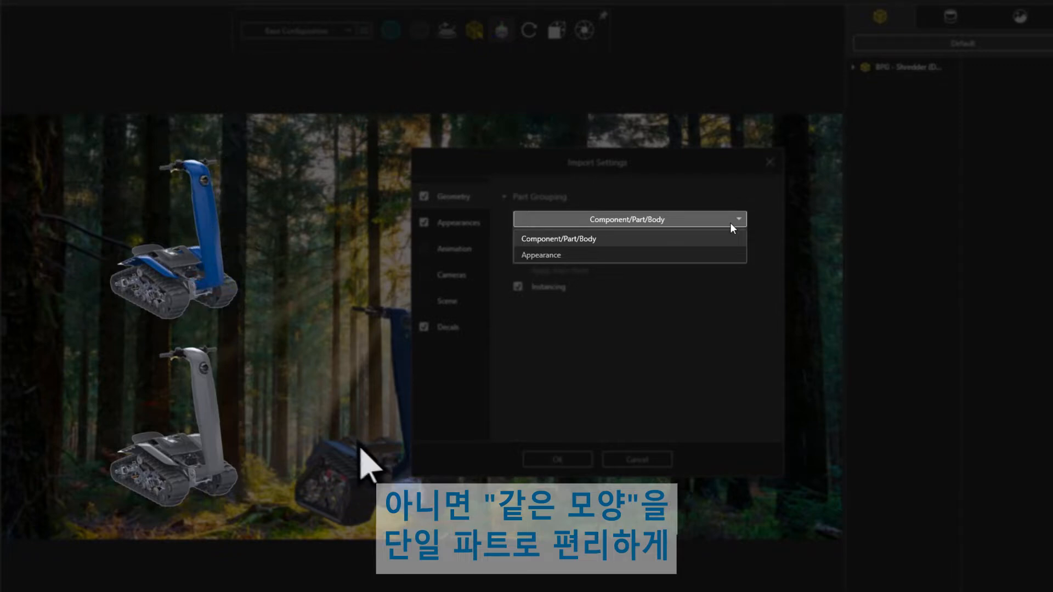
# - Import the BPG - Shredder assembly with Component/Part/Body grouping and move it to the right of the blue shredder
pyautogui.click(732, 239)
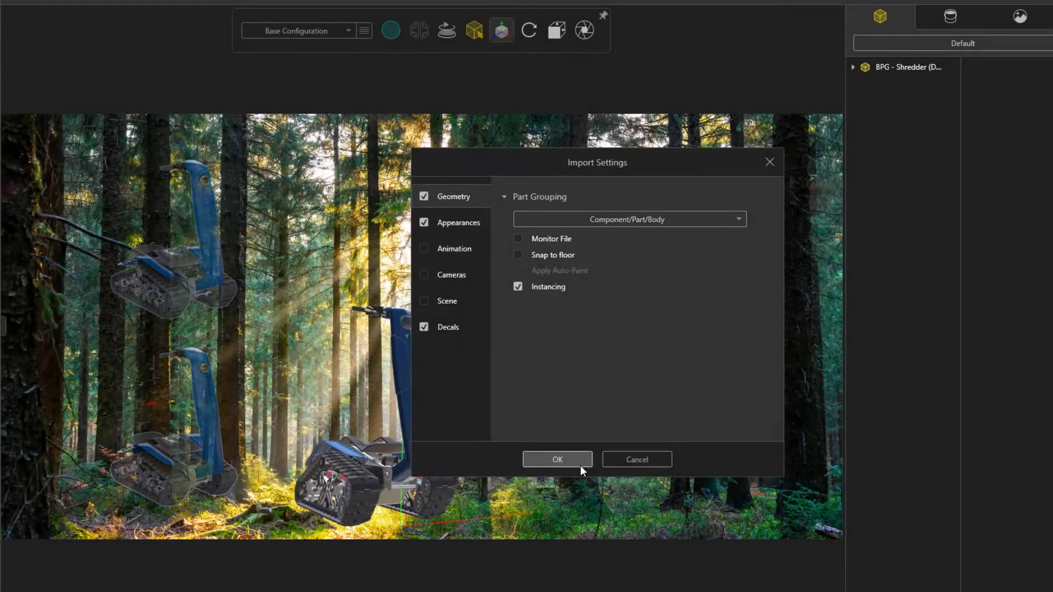
pyautogui.click(577, 463)
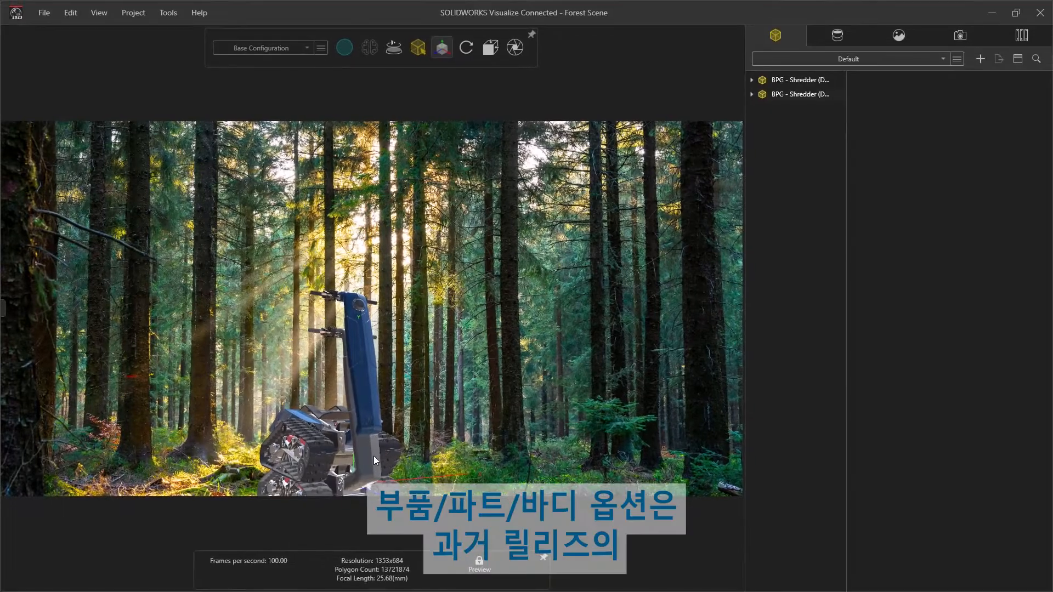
pyautogui.click(384, 464)
pyautogui.moveTo(405, 436); pyautogui.dragTo(495, 437)
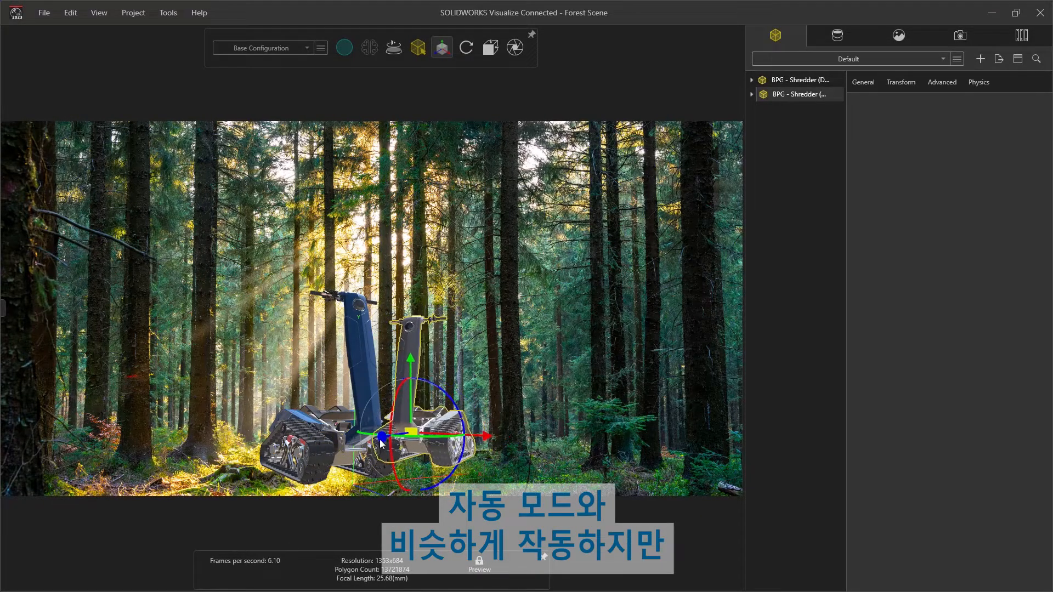
pyautogui.click(495, 453)
# - Select the 10000259-1 handle subassembly of the imported grey shredder and rotate it down into a folded position
pyautogui.press('p')
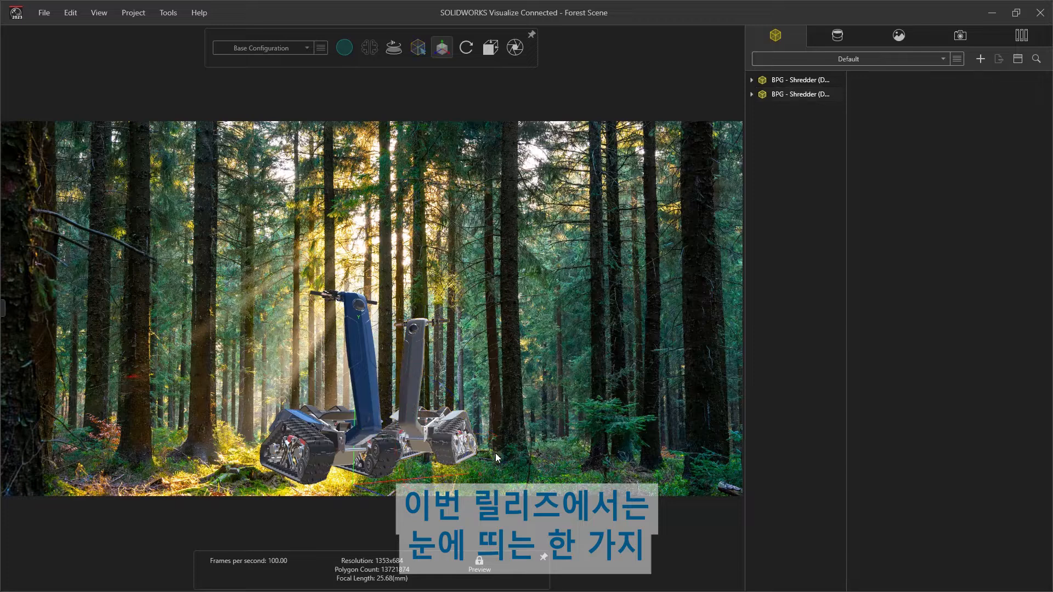
pyautogui.click(409, 387)
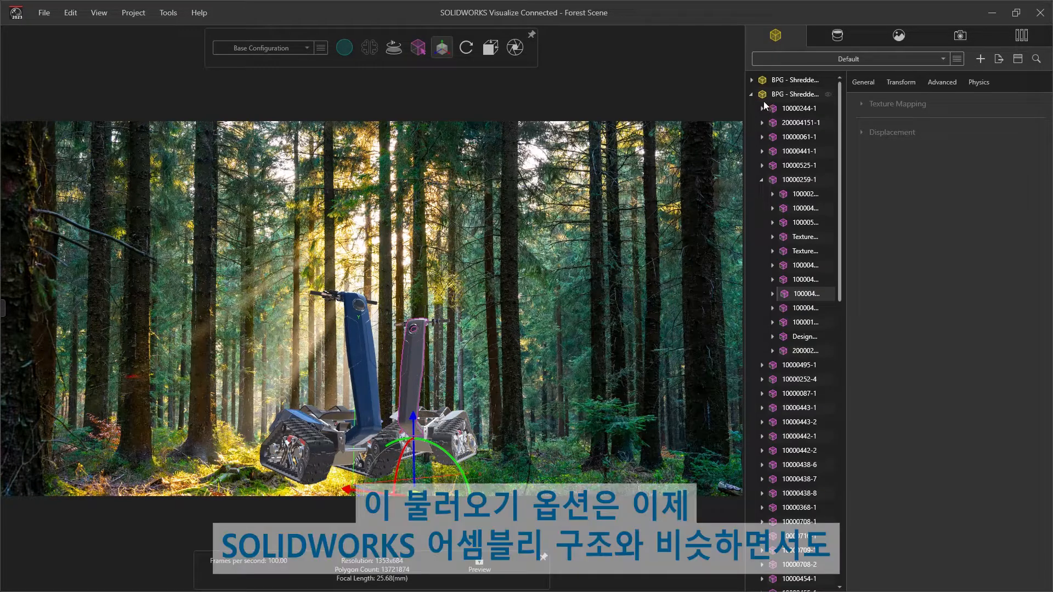
pyautogui.click(773, 181)
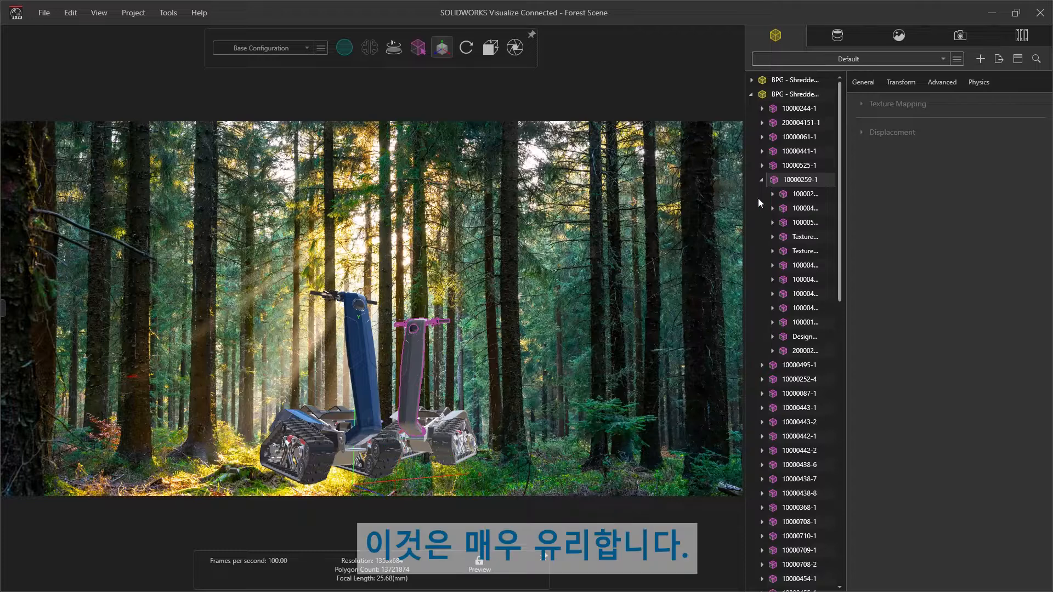
pyautogui.moveTo(407, 383); pyautogui.dragTo(496, 307)
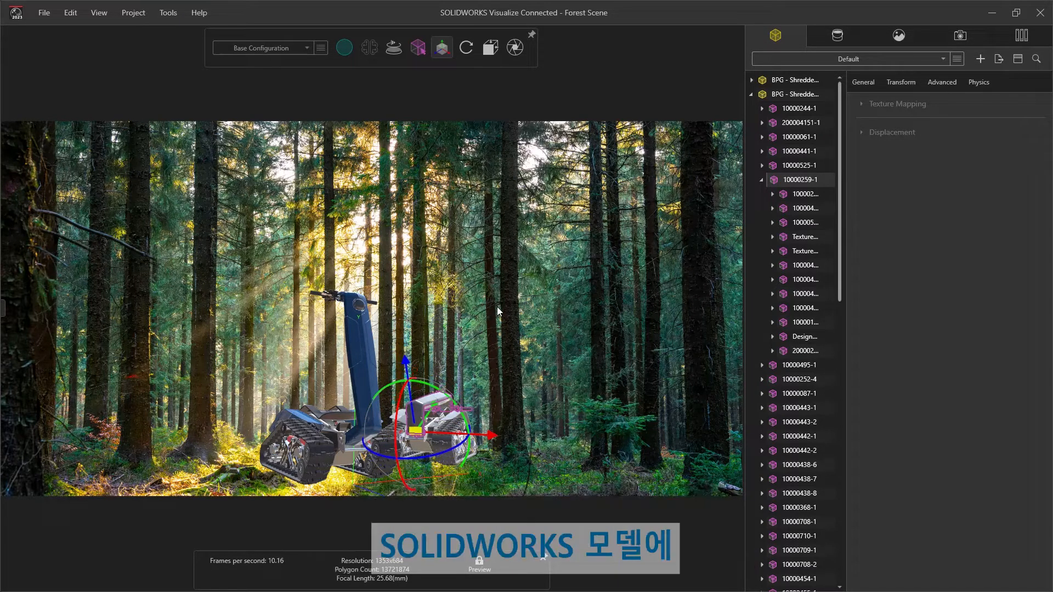
pyautogui.click(496, 307)
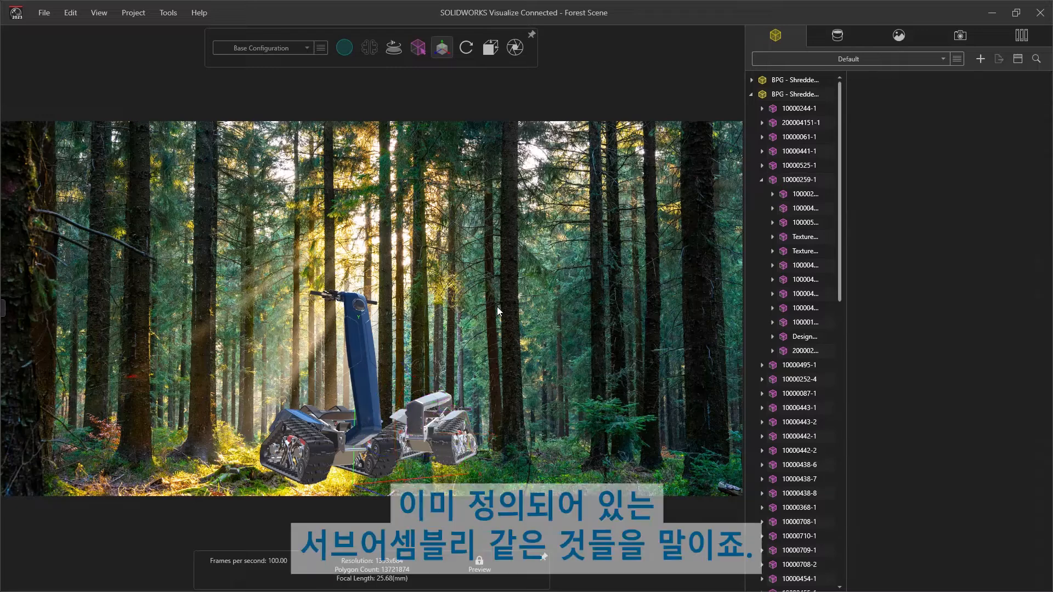
pyautogui.click(751, 95)
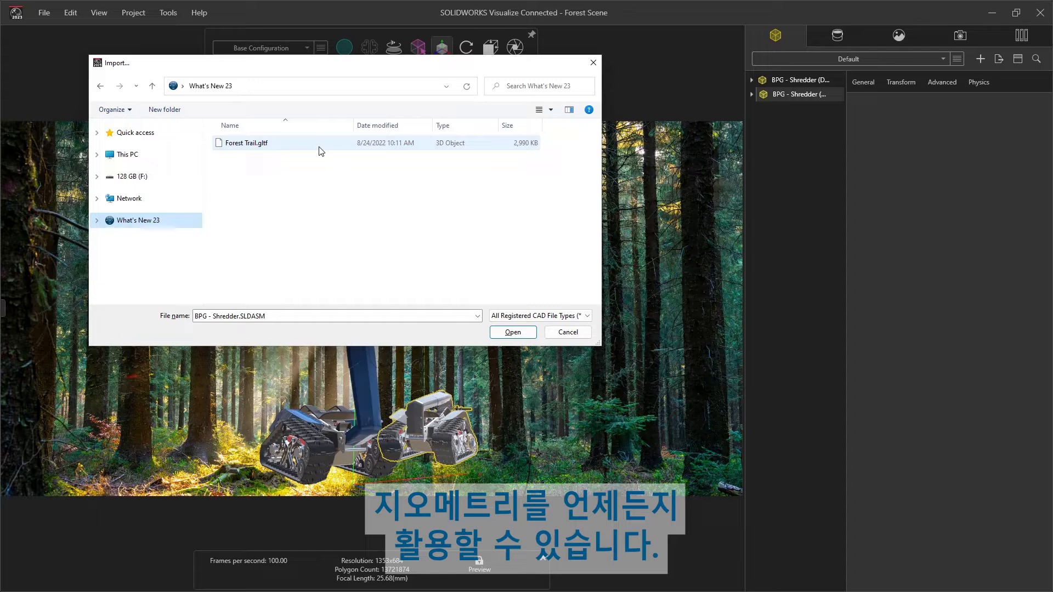
# - Import Forest Trail.gltf with Automatic part grouping and Snap to floor enabled
pyautogui.doubleClick(321, 144)
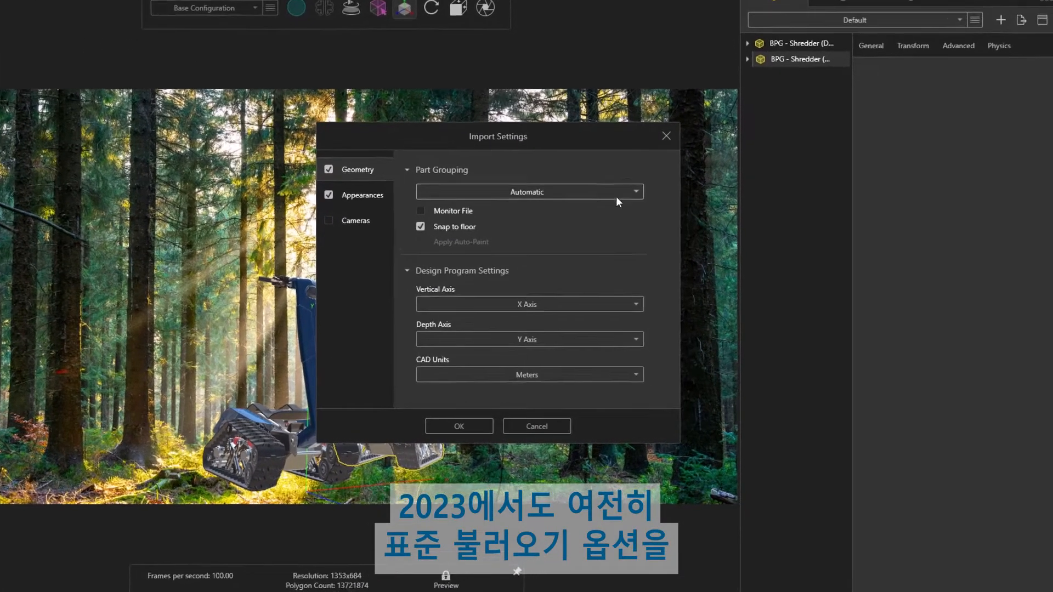
pyautogui.click(650, 214)
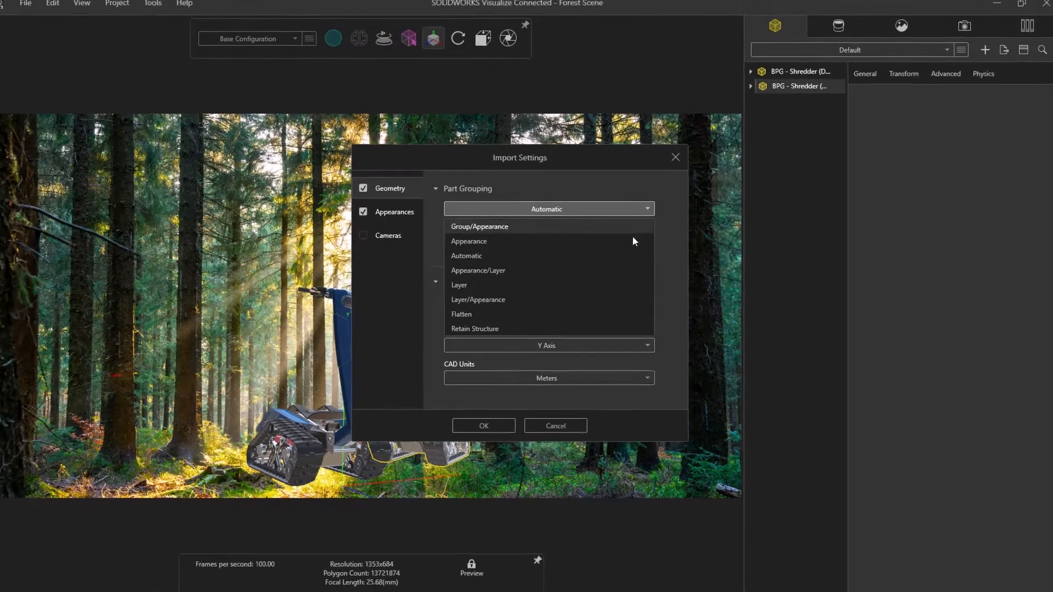
pyautogui.click(606, 237)
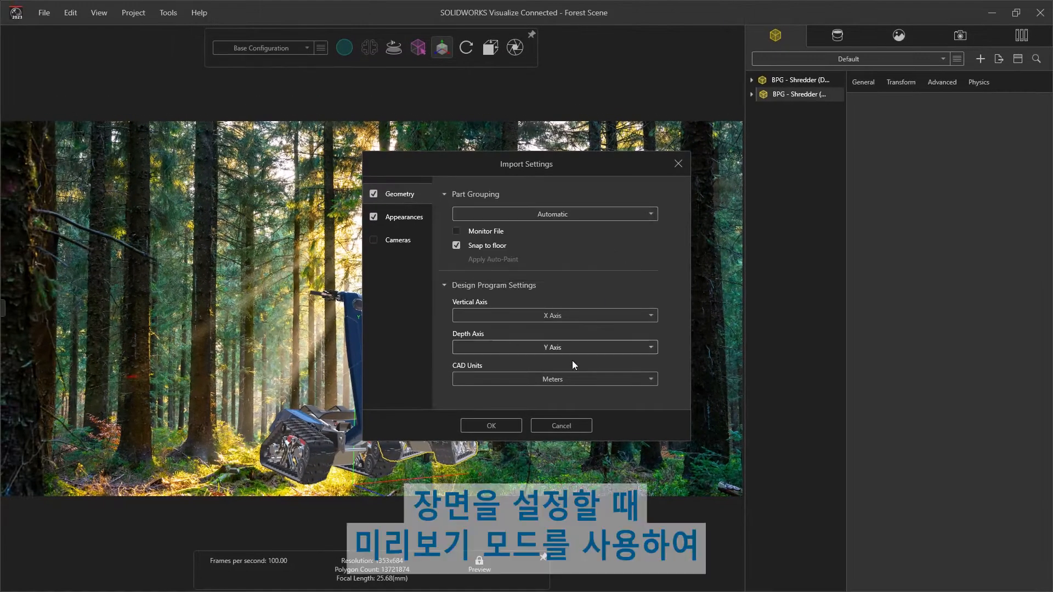
pyautogui.click(515, 425)
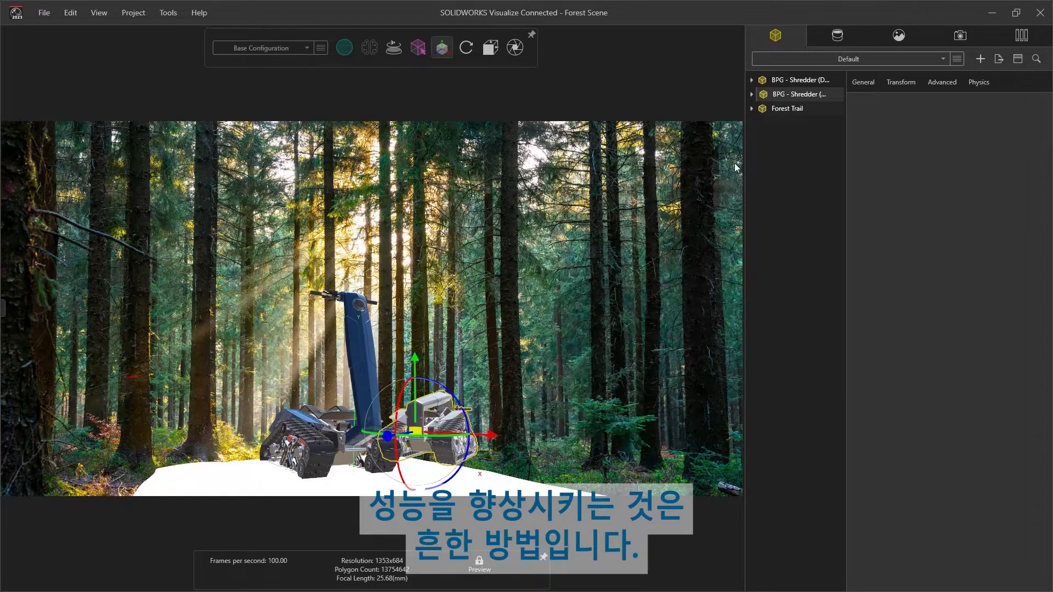
# - Apply the 1 Forest Floor appearance to the imported trail model
pyautogui.click(825, 40)
pyautogui.moveTo(764, 114); pyautogui.dragTo(446, 478)
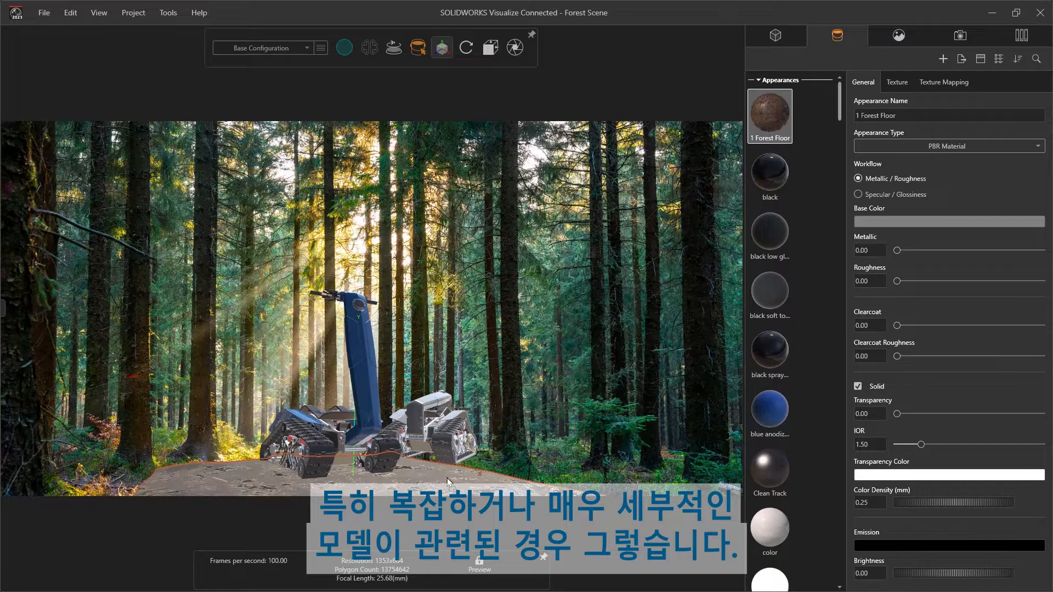
# - Enlarge the Forest Trail model and adjust its horizontal position and height beneath the two shredders
pyautogui.click(446, 477)
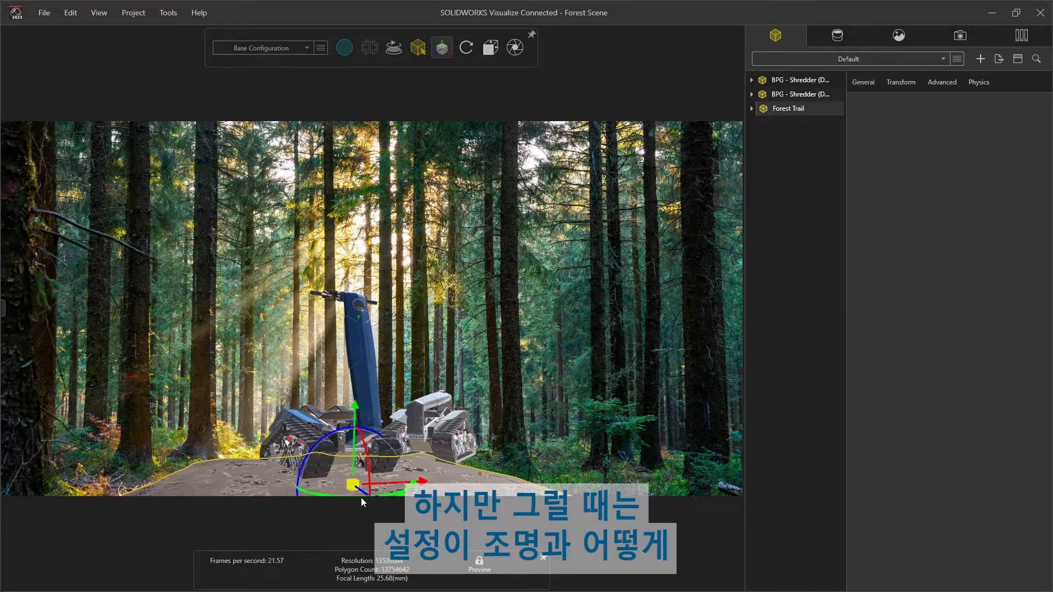
pyautogui.moveTo(361, 491); pyautogui.dragTo(353, 469)
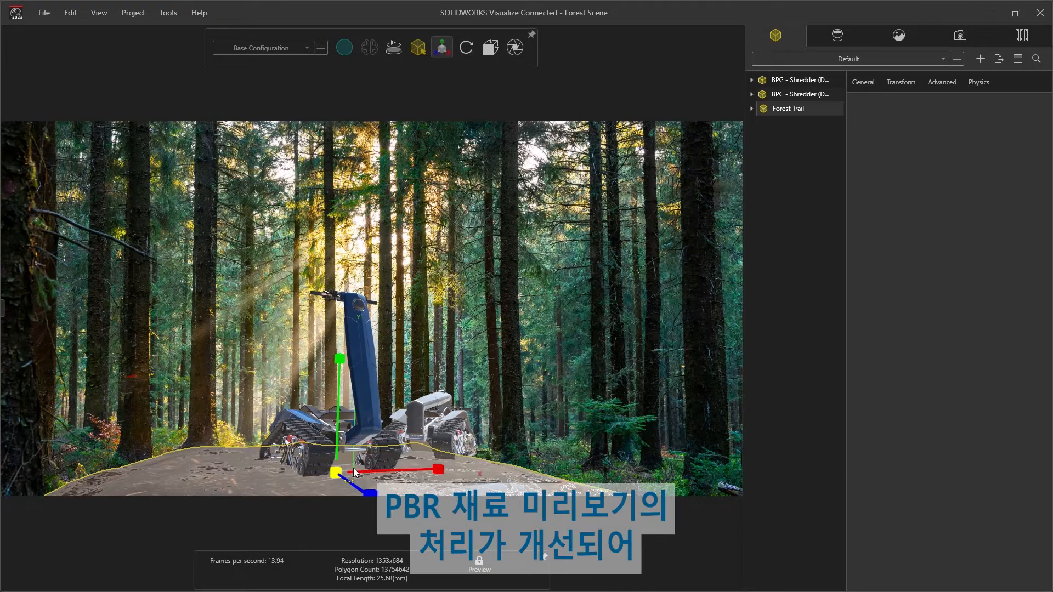
pyautogui.press('Tab')
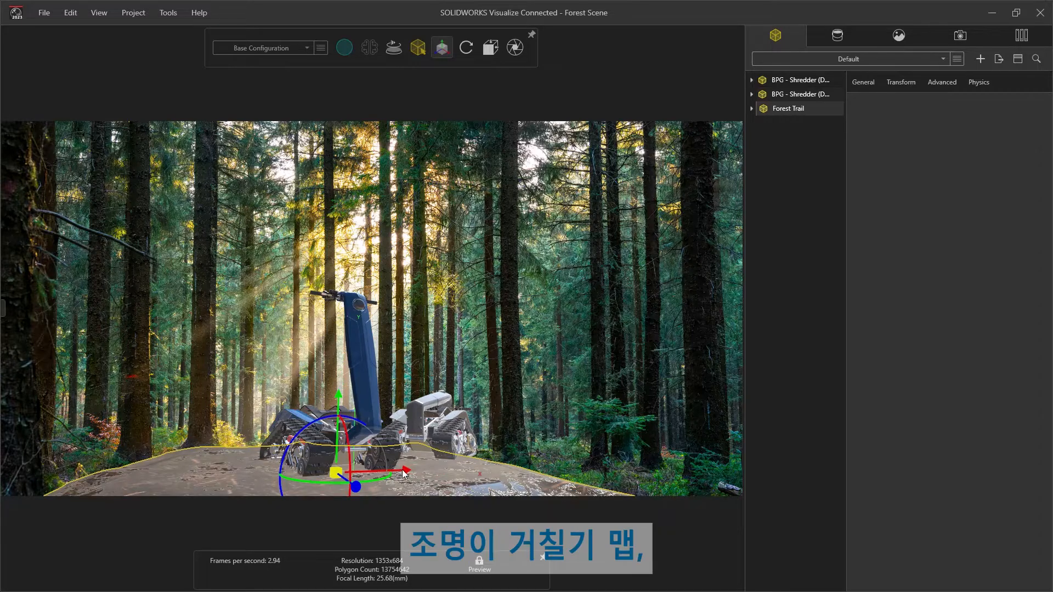
pyautogui.moveTo(404, 474); pyautogui.dragTo(410, 473)
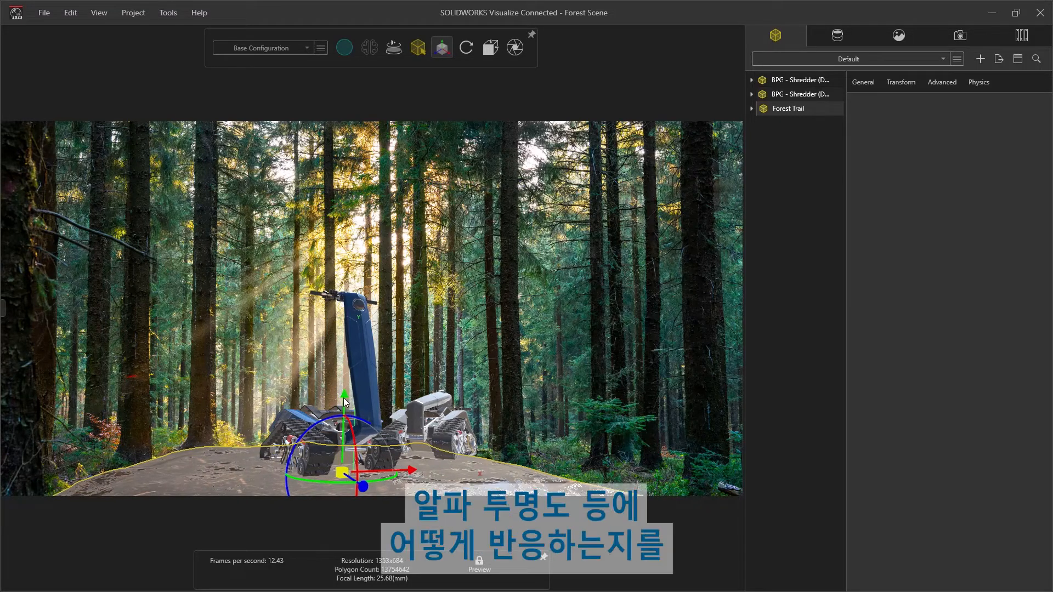
pyautogui.moveTo(344, 398); pyautogui.dragTo(351, 434)
# - Inspect the Forest Trail model in isolation with the shredders hidden, and shift it to the right beneath them
pyautogui.press('i')
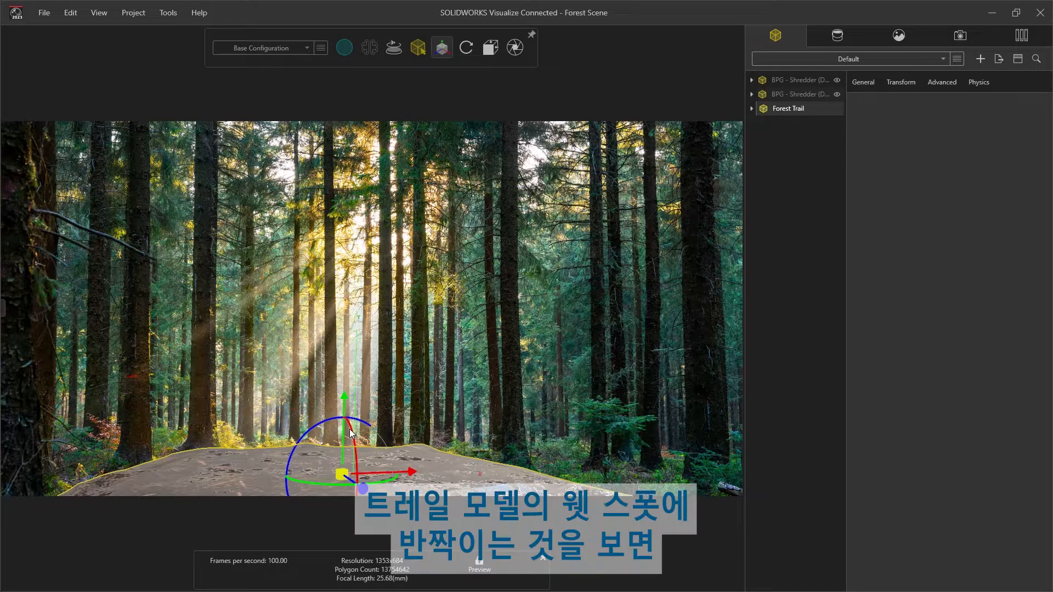
pyautogui.hotkey('ctrl', 'shift', 'h')
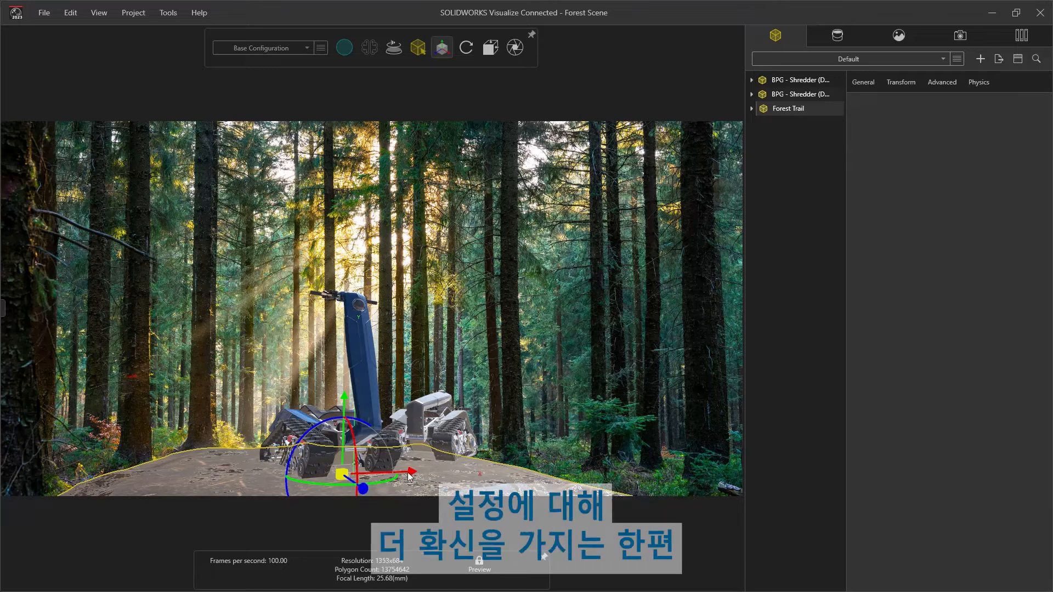
pyautogui.moveTo(407, 472); pyautogui.dragTo(436, 475)
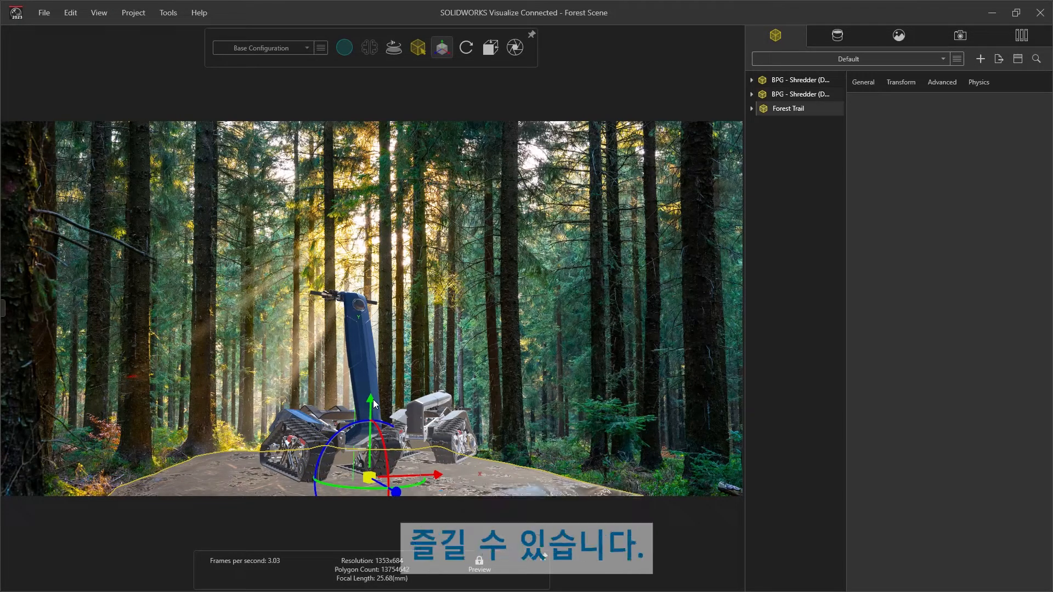
# - Set the trail part's Displacement Density to 150 and apply the displacement
pyautogui.press('p')
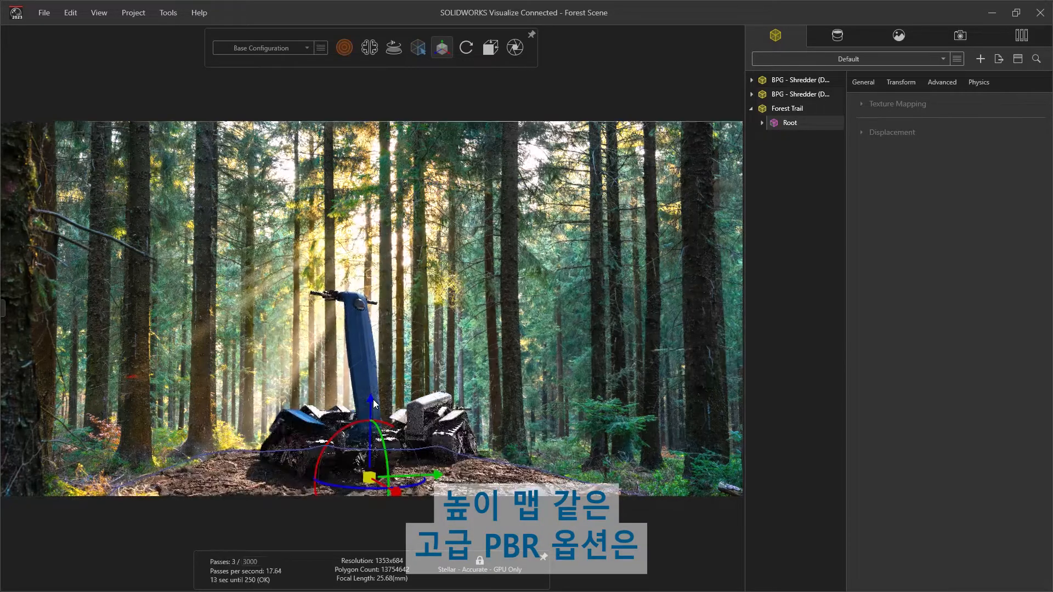
pyautogui.click(475, 468)
pyautogui.doubleClick(863, 292)
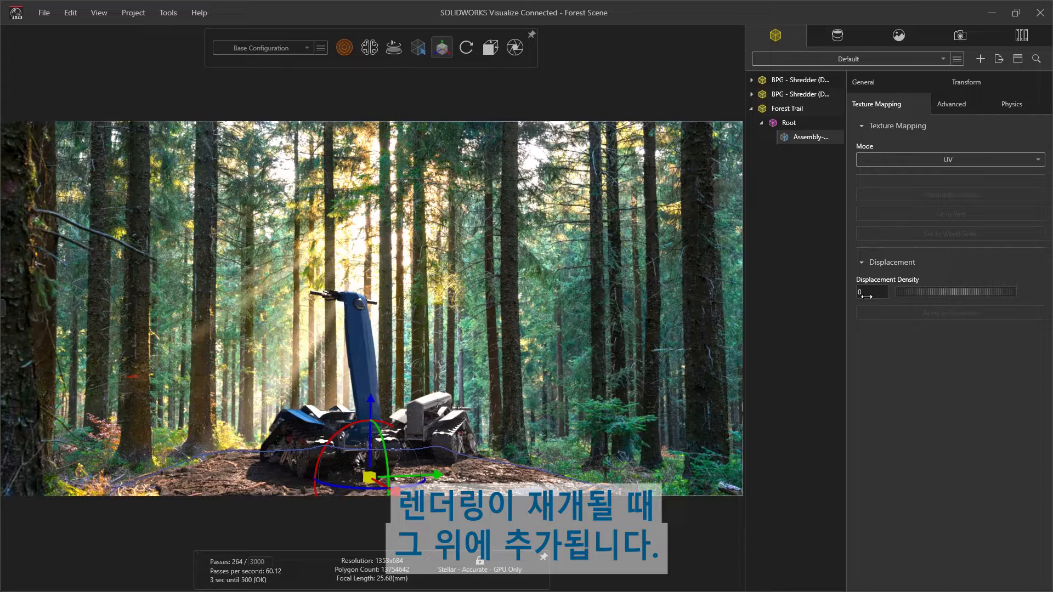
pyautogui.write('150')
pyautogui.press('Return')
pyautogui.click(865, 312)
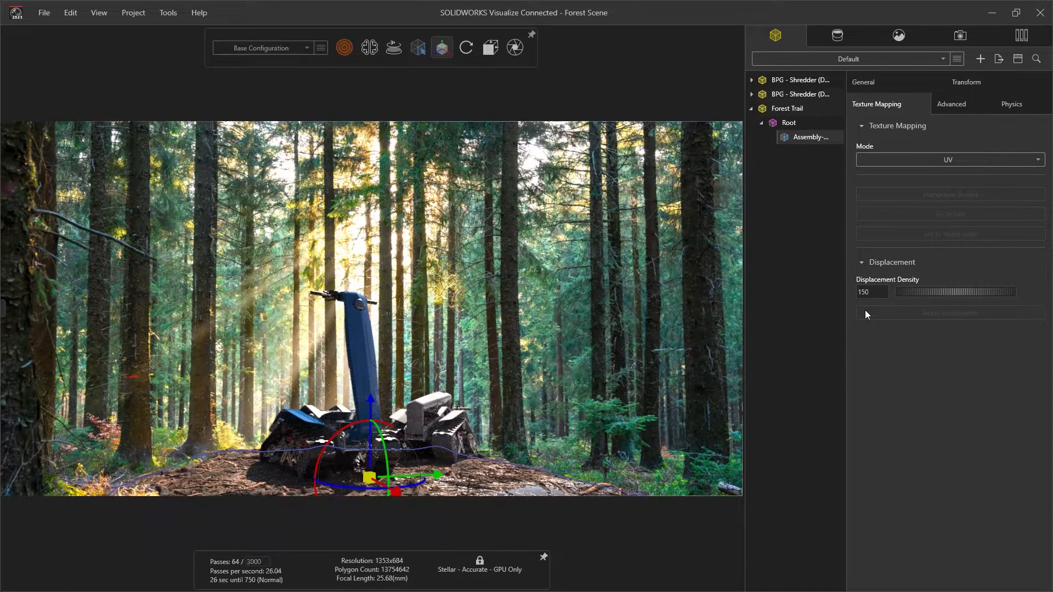
pyautogui.click(654, 396)
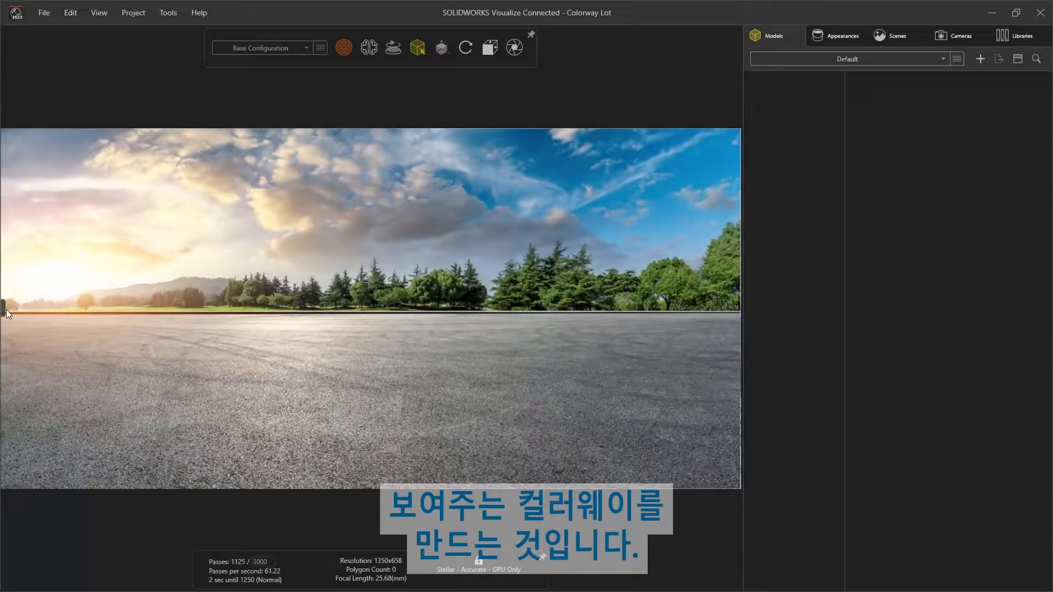
# - Import BPG - Shredder from the 3DEXPERIENCE search results into the Colorway Lot project with parts grouped by Appearance
pyautogui.click(3, 308)
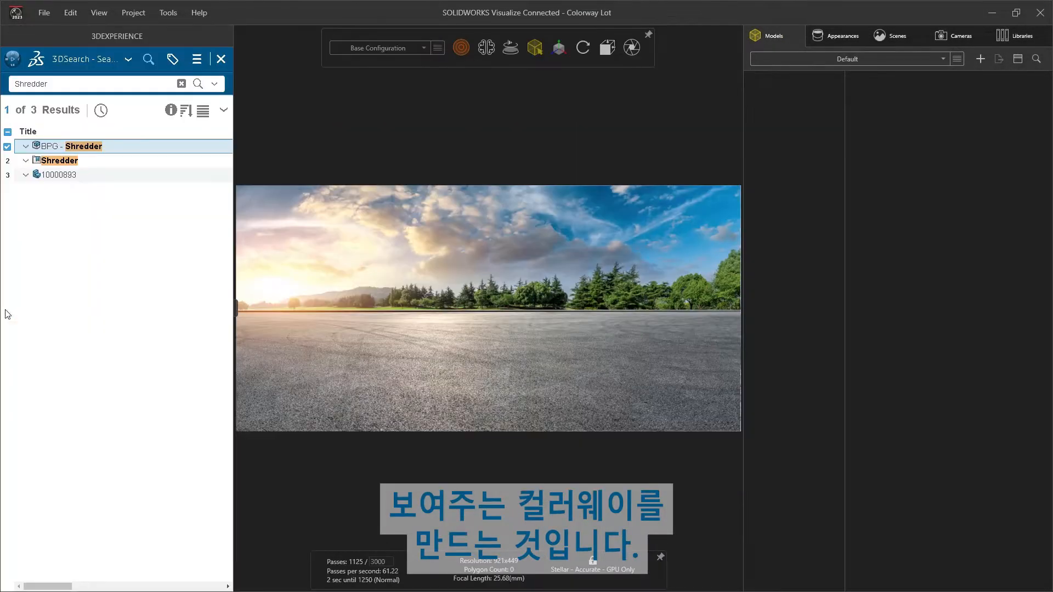
pyautogui.click(237, 308)
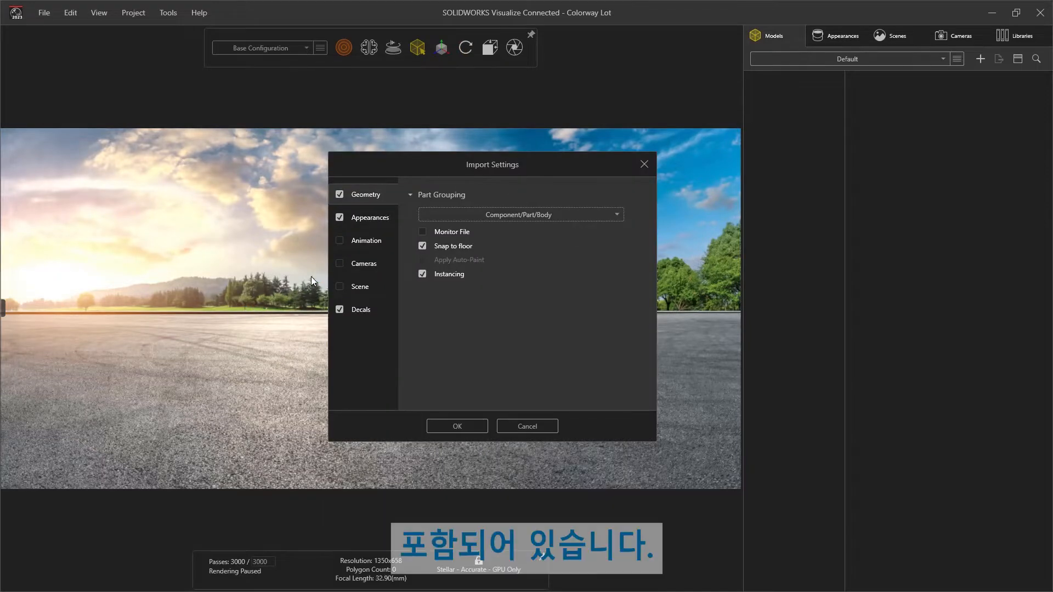
pyautogui.click(612, 217)
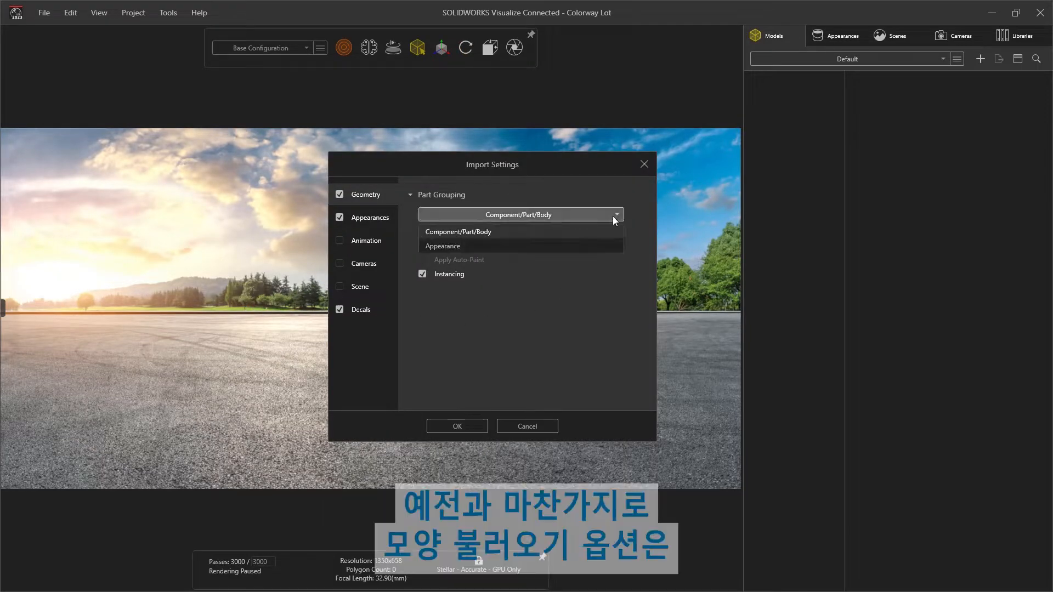
pyautogui.click(600, 246)
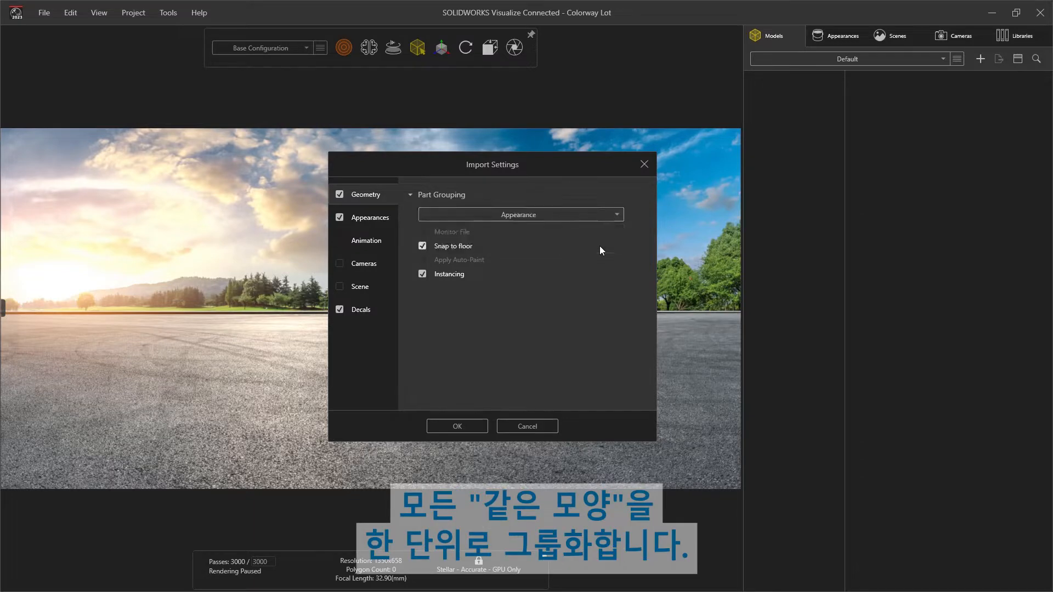
pyautogui.click(475, 423)
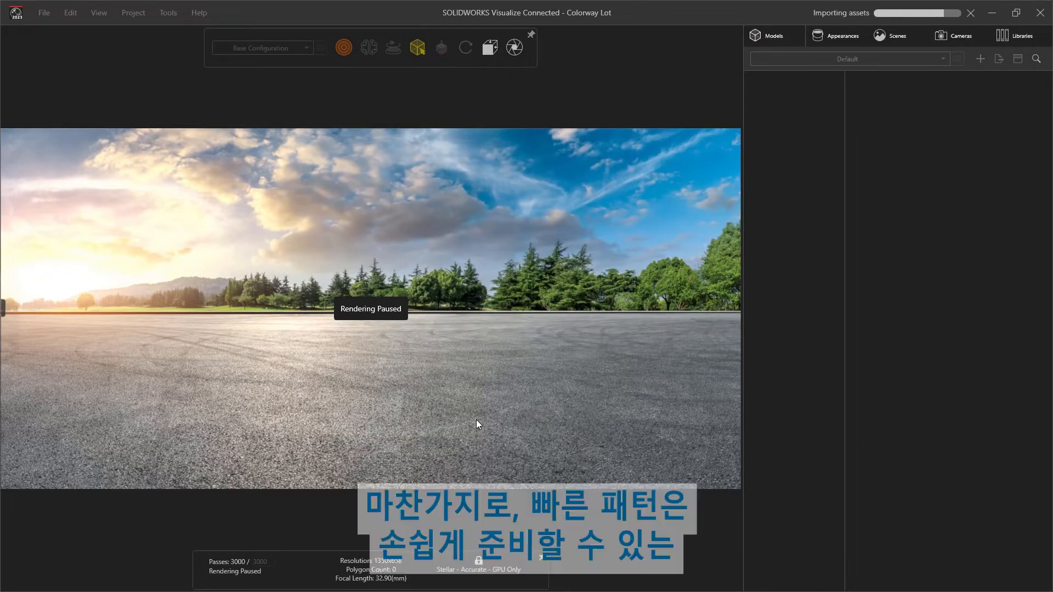
# - Create a grid pattern of five shredders along X with a distance of 1.2 and a Y rotation of -16.3
pyautogui.click(761, 84)
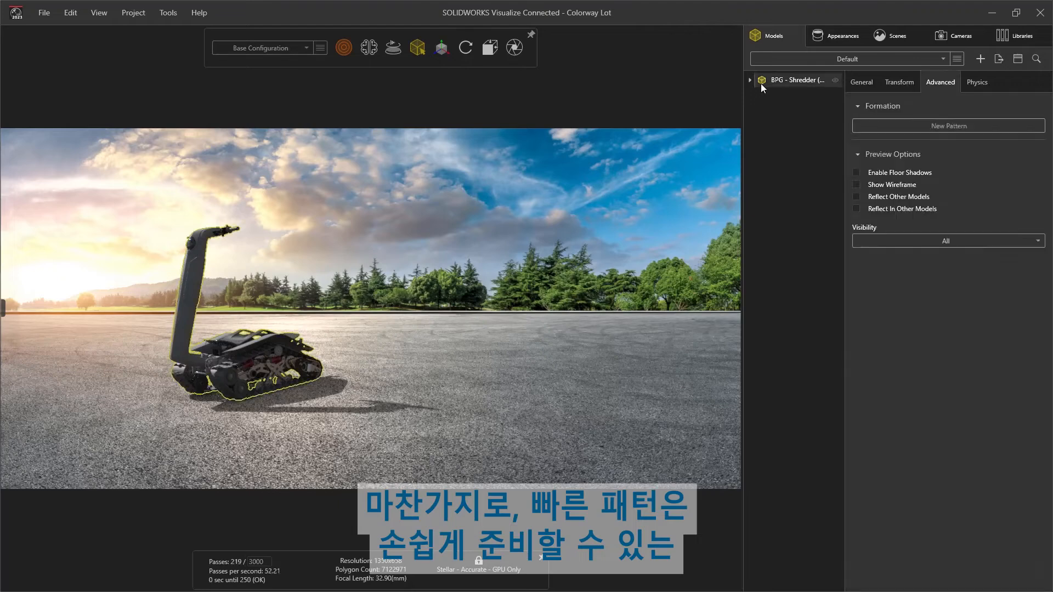
pyautogui.click(856, 127)
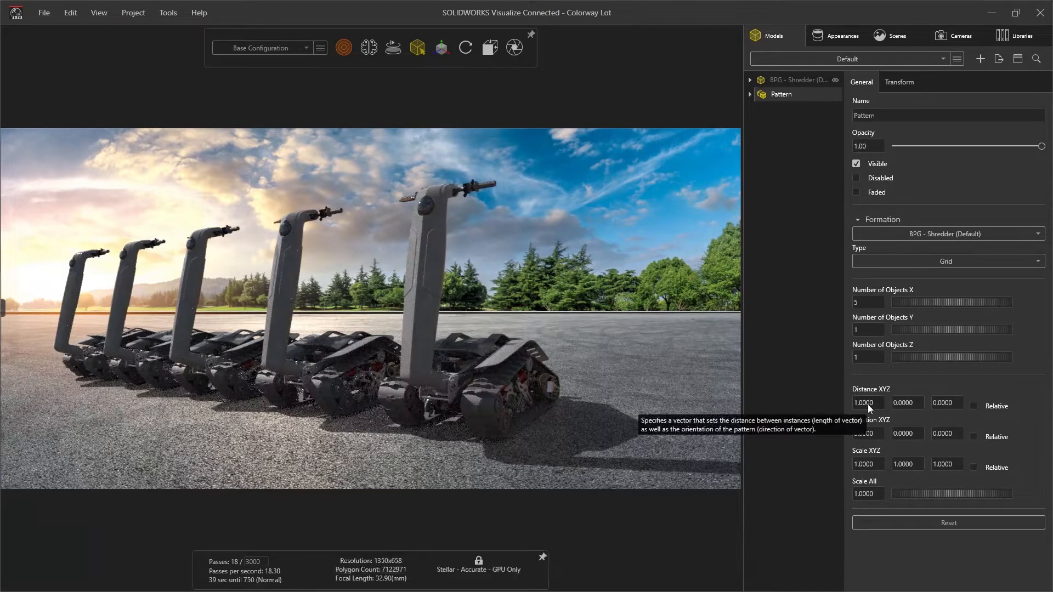
pyautogui.moveTo(904, 433); pyautogui.dragTo(810, 437)
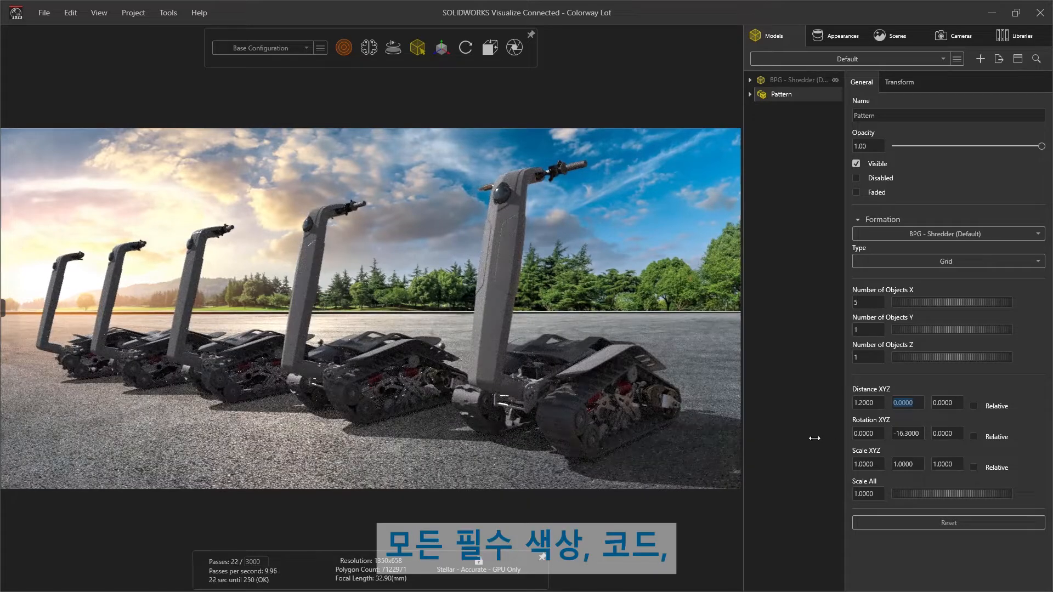
# - Import the Shredder New Colors.aco swatch palette through the color settings of the 1 - 3DS BLUE appearance and reopen its color picker
pyautogui.click(818, 41)
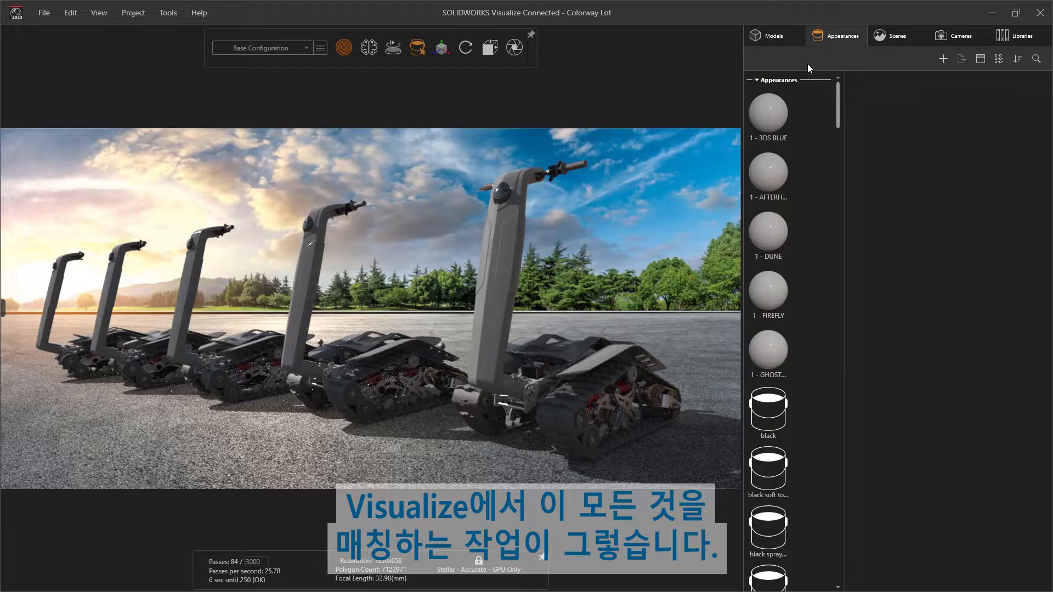
pyautogui.click(768, 113)
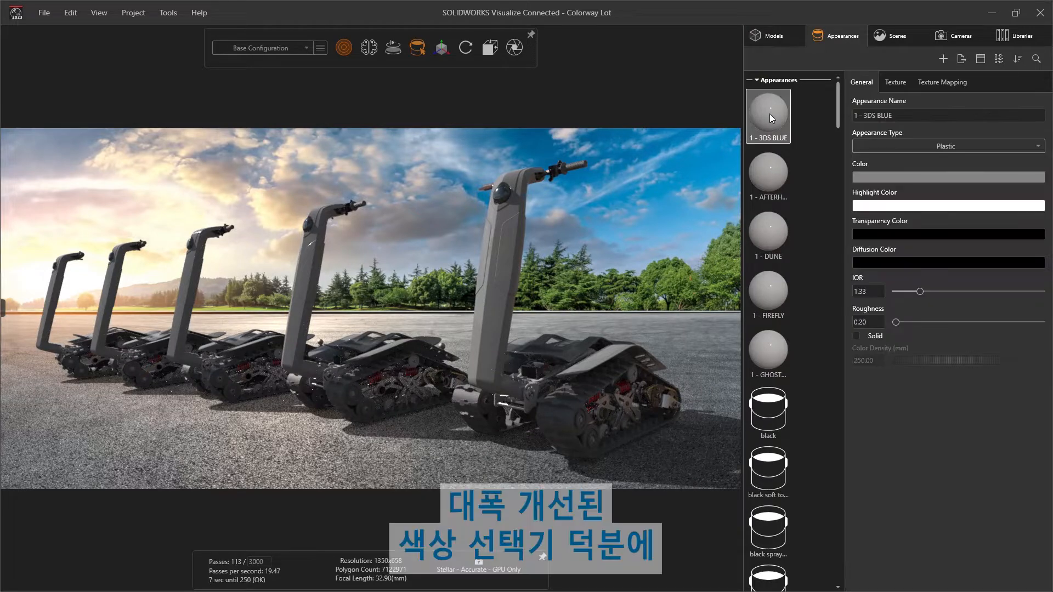
pyautogui.click(863, 177)
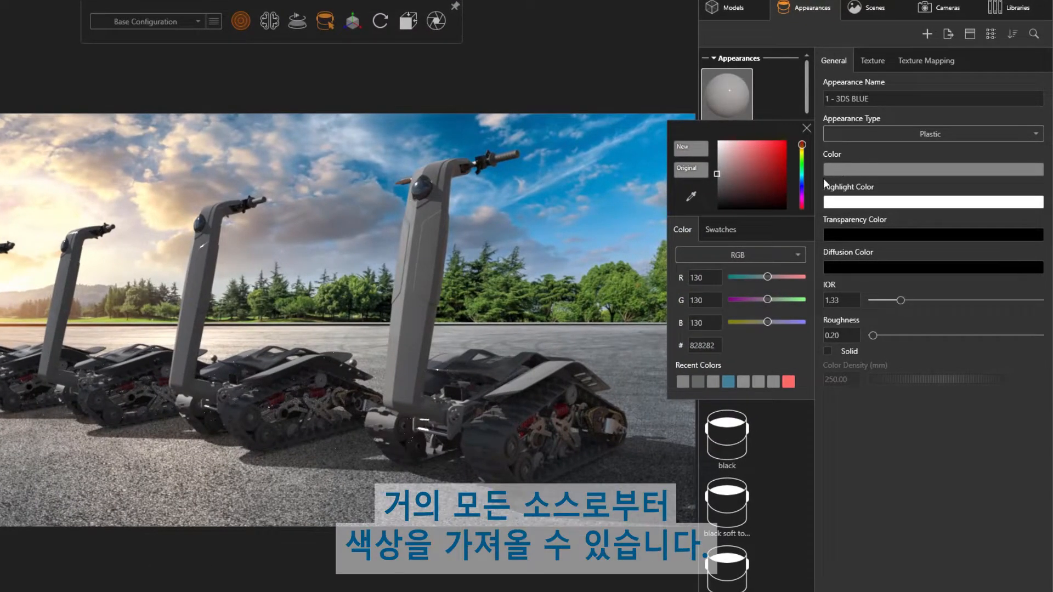
pyautogui.click(729, 235)
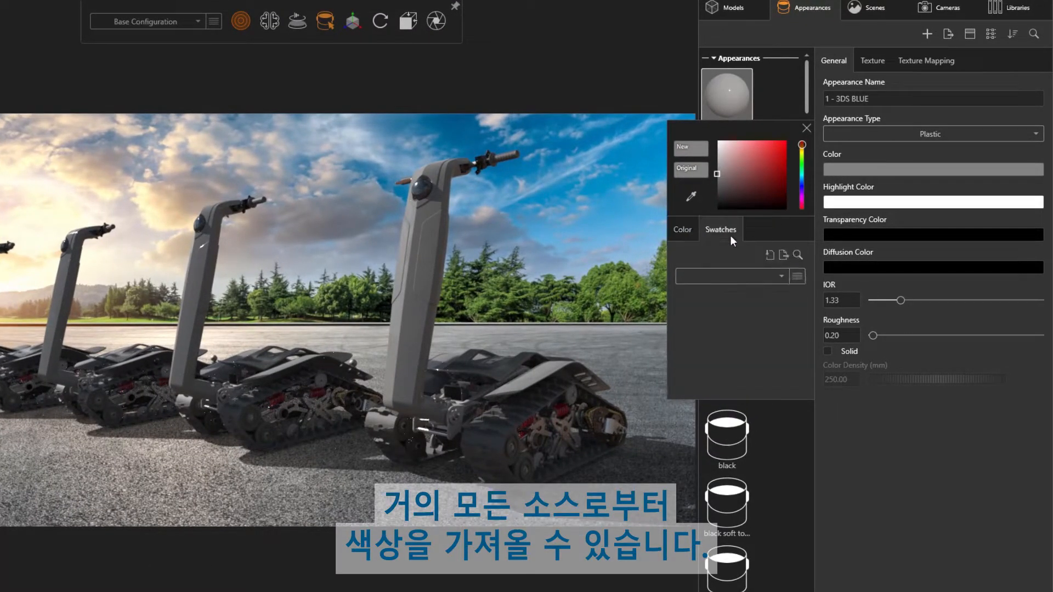
pyautogui.click(778, 277)
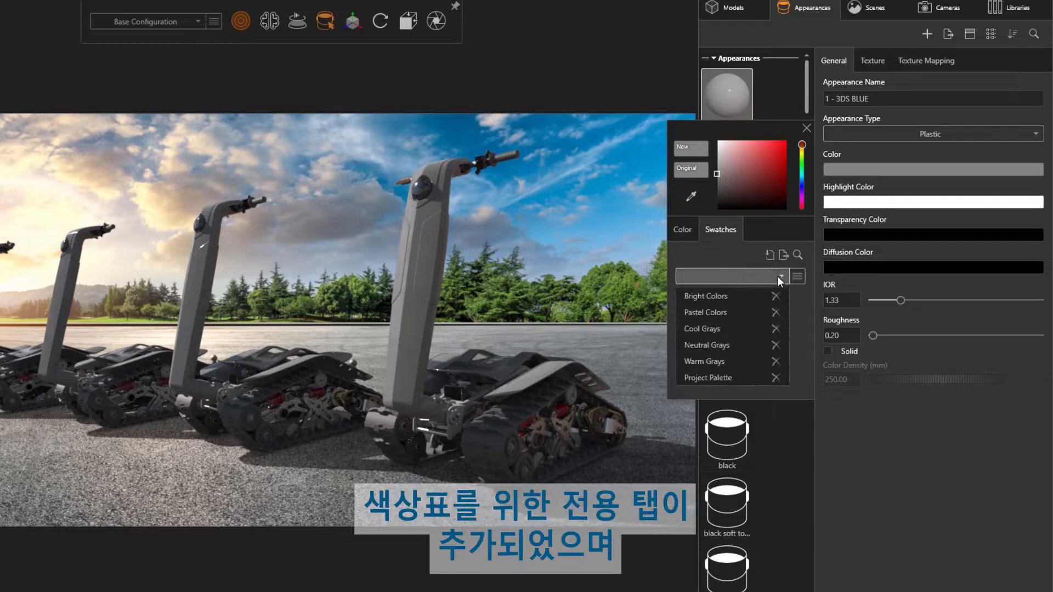
pyautogui.click(742, 294)
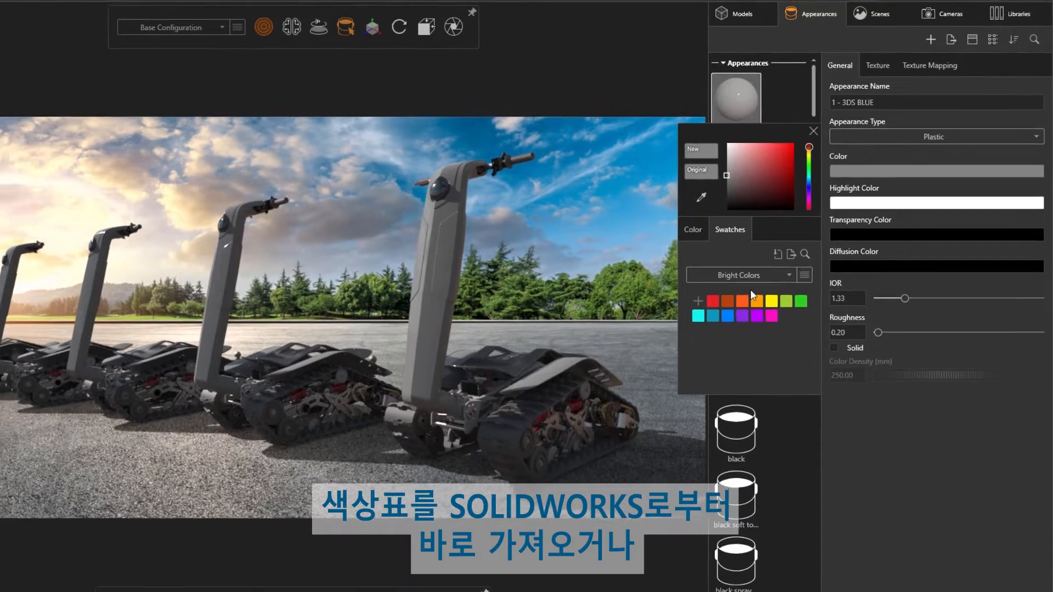
pyautogui.click(777, 253)
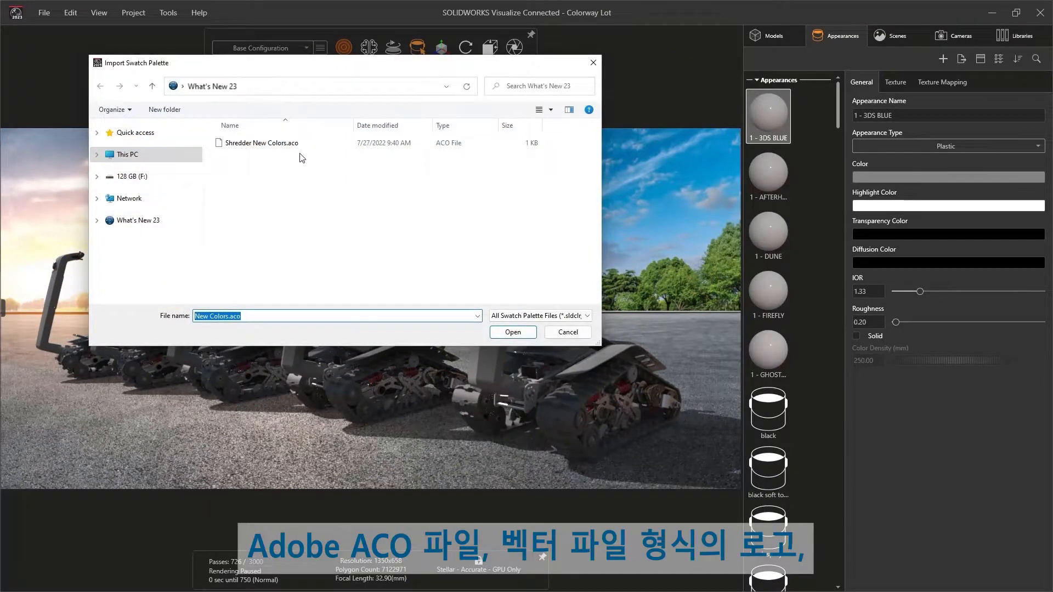
pyautogui.doubleClick(264, 143)
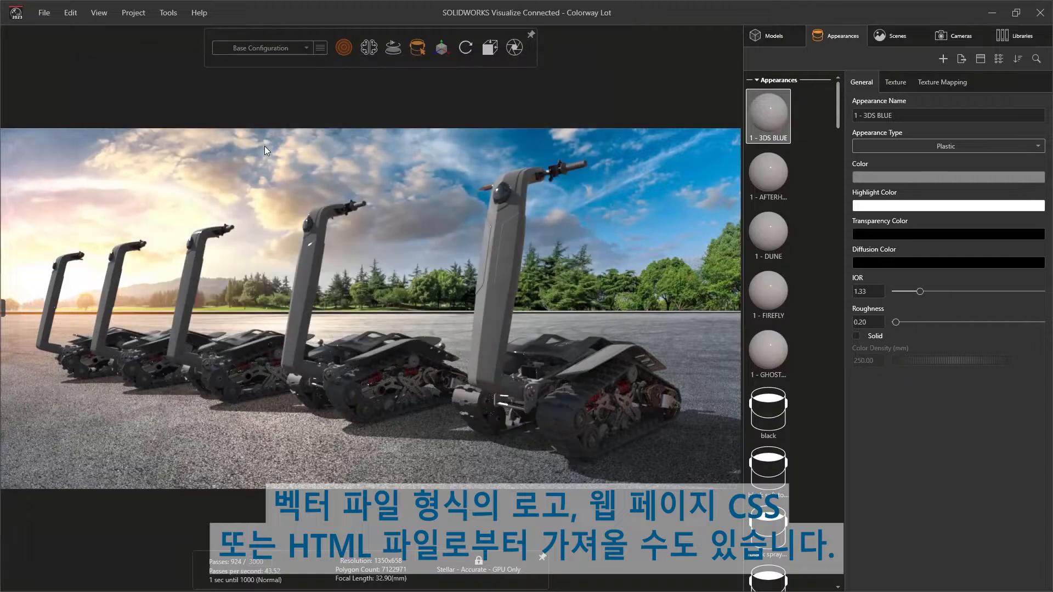
pyautogui.click(863, 176)
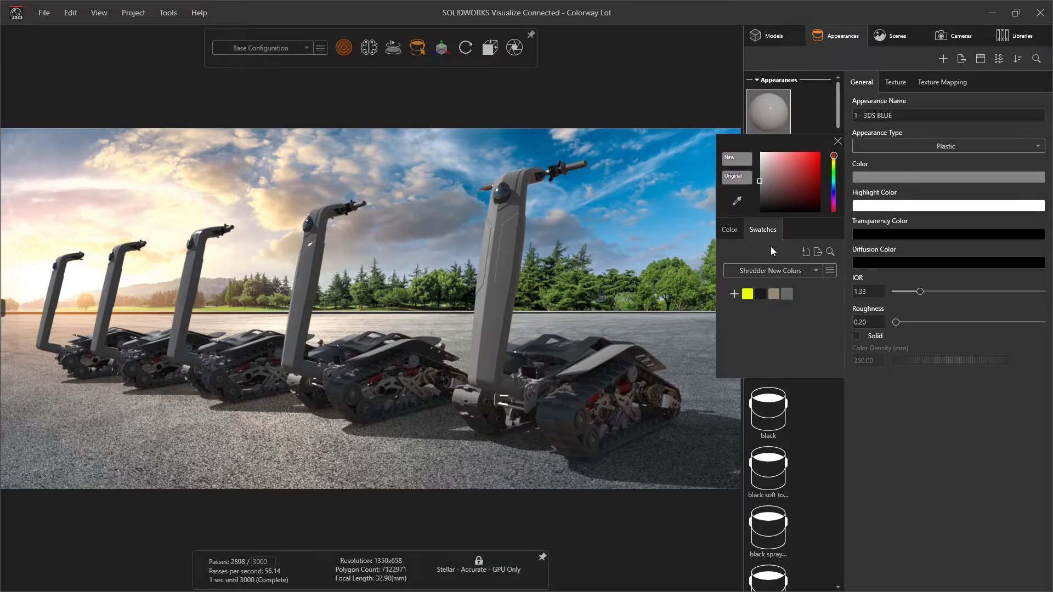
# - Pick a custom blue of RGB 23, 133, 176 as the color of the 1 - 3DS BLUE appearance
pyautogui.moveTo(731, 141); pyautogui.dragTo(676, 119)
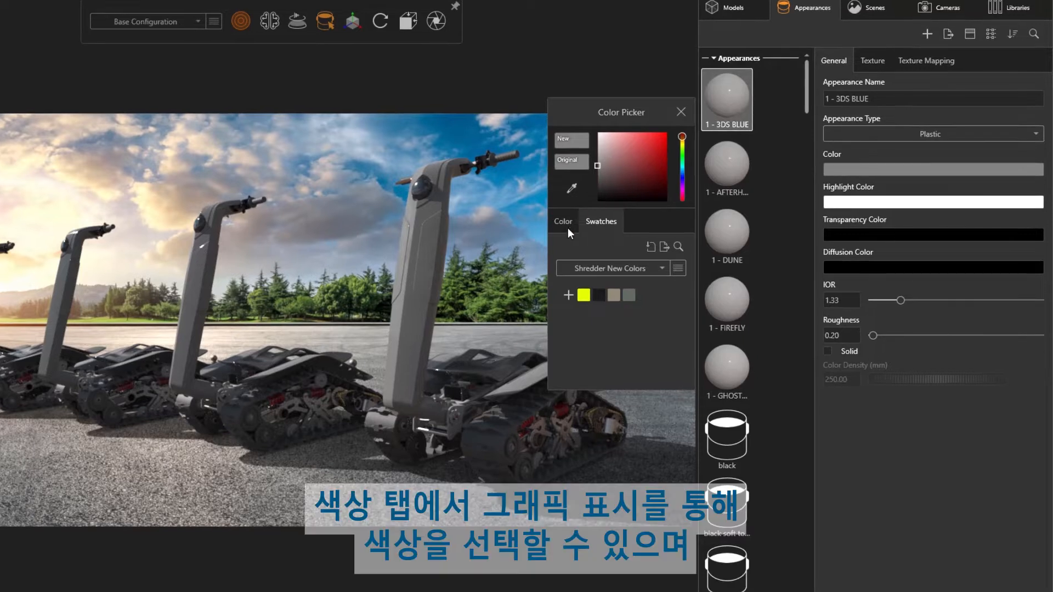
pyautogui.click(564, 223)
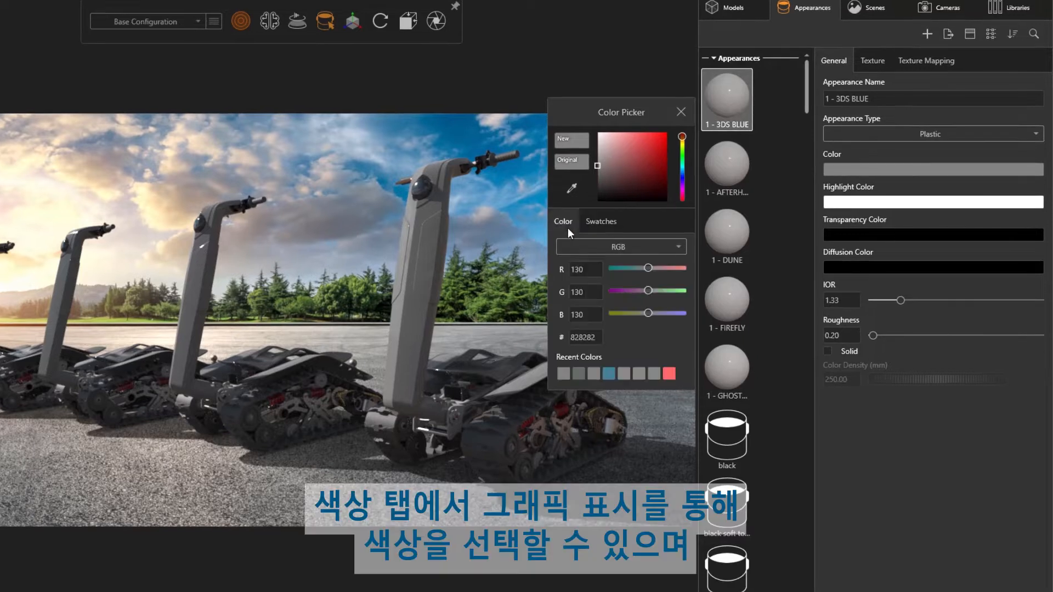
pyautogui.moveTo(632, 170)
pyautogui.mouseDown()
pyautogui.moveTo(679, 153)
pyautogui.moveTo(680, 169)
pyautogui.mouseUp()
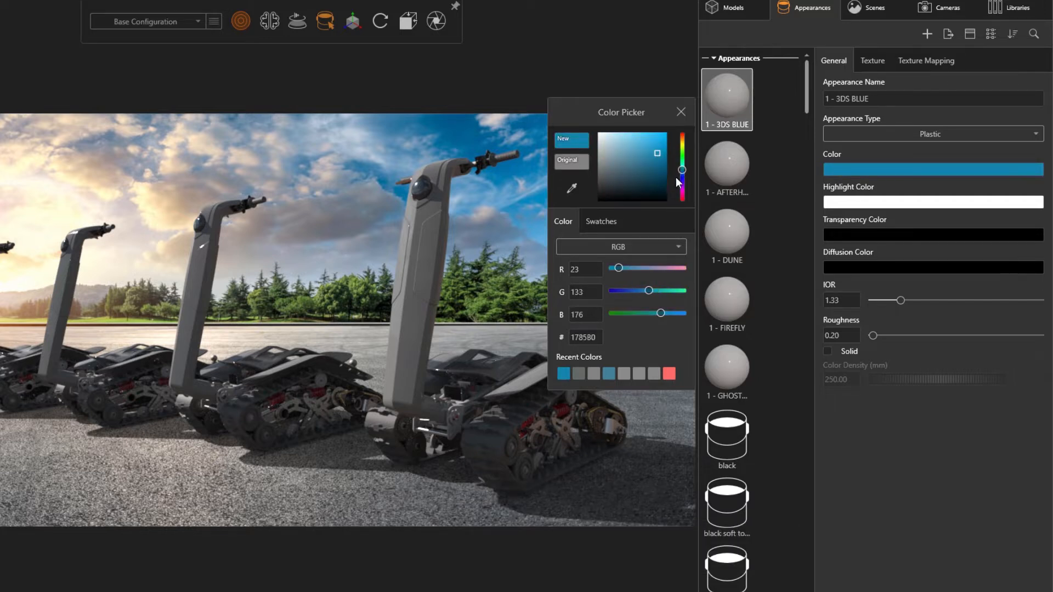
pyautogui.click(598, 335)
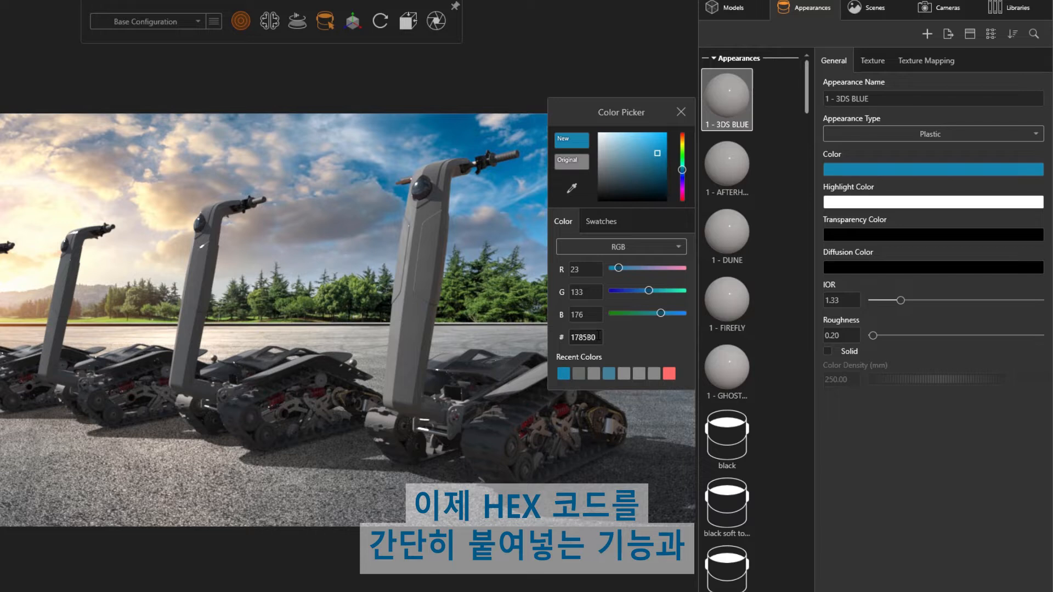
pyautogui.click(679, 247)
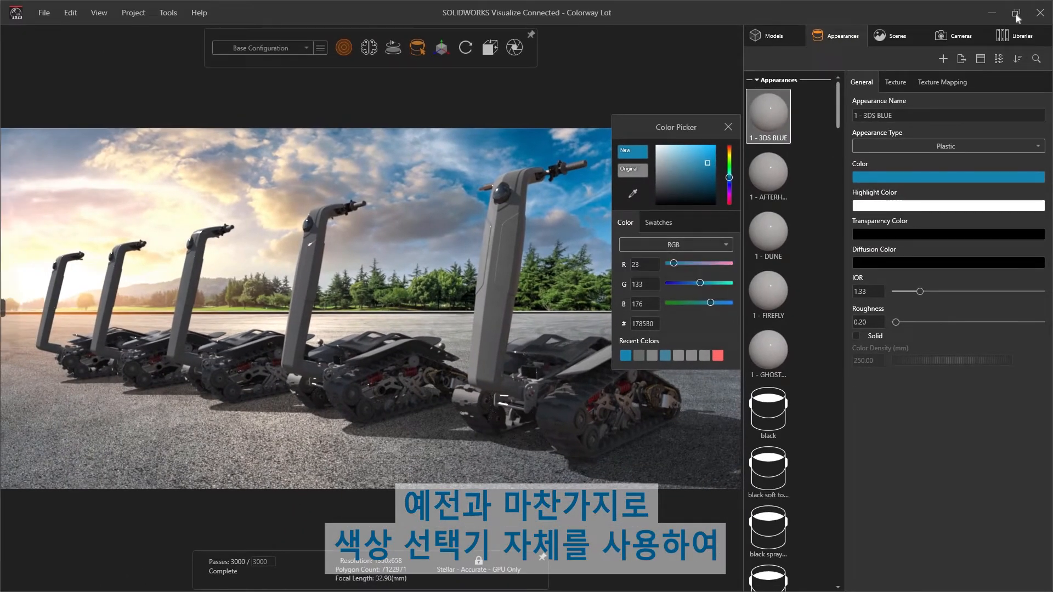
# - Sample the dark blue of the 3DEXPERIENCE Works logo in the image viewer as the color of the 1 - 3DS BLUE appearance
pyautogui.click(1016, 13)
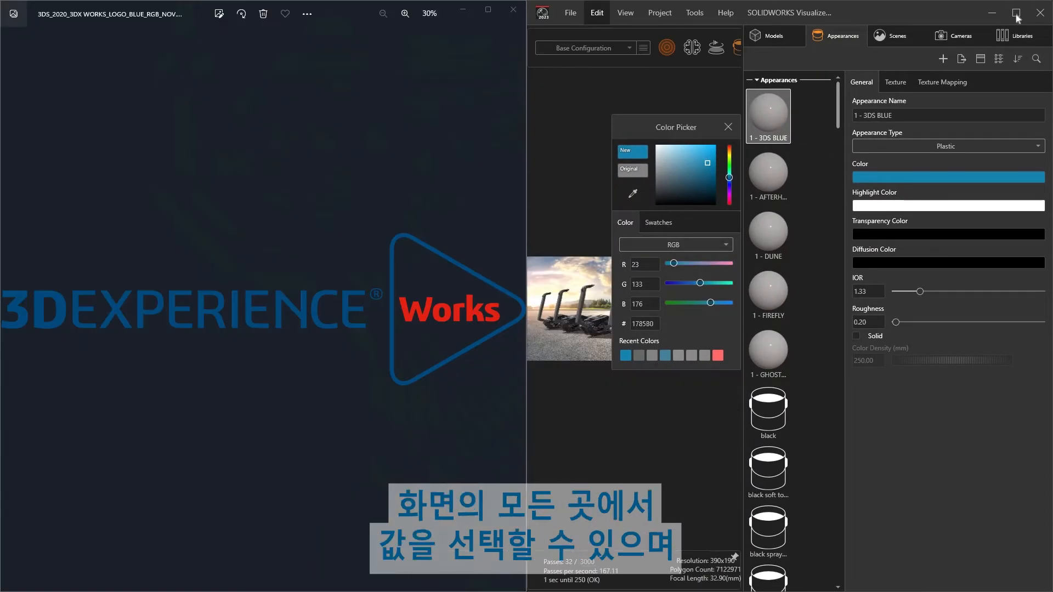
pyautogui.click(633, 194)
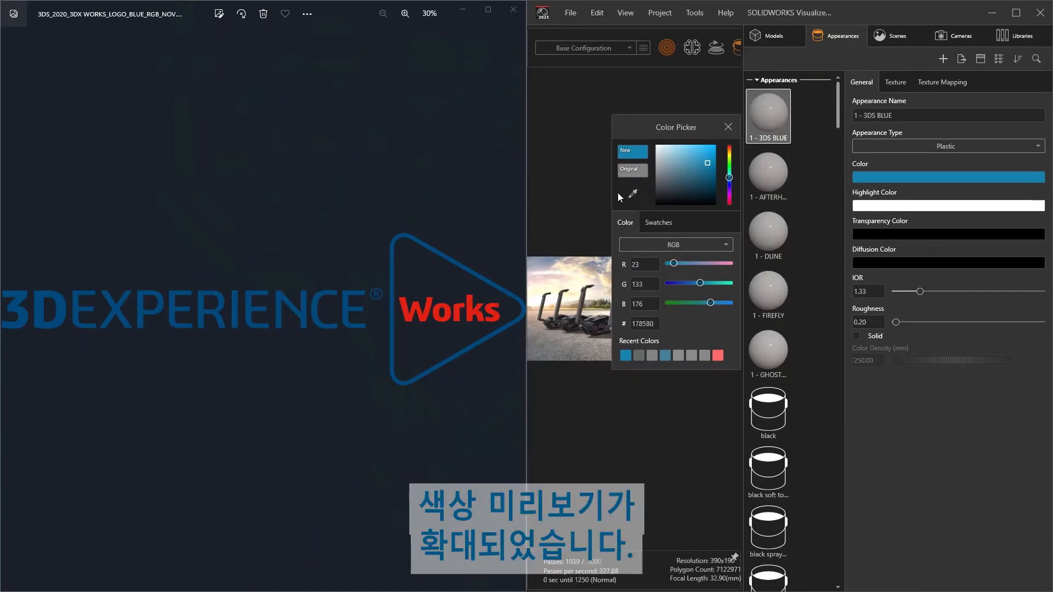
pyautogui.click(442, 252)
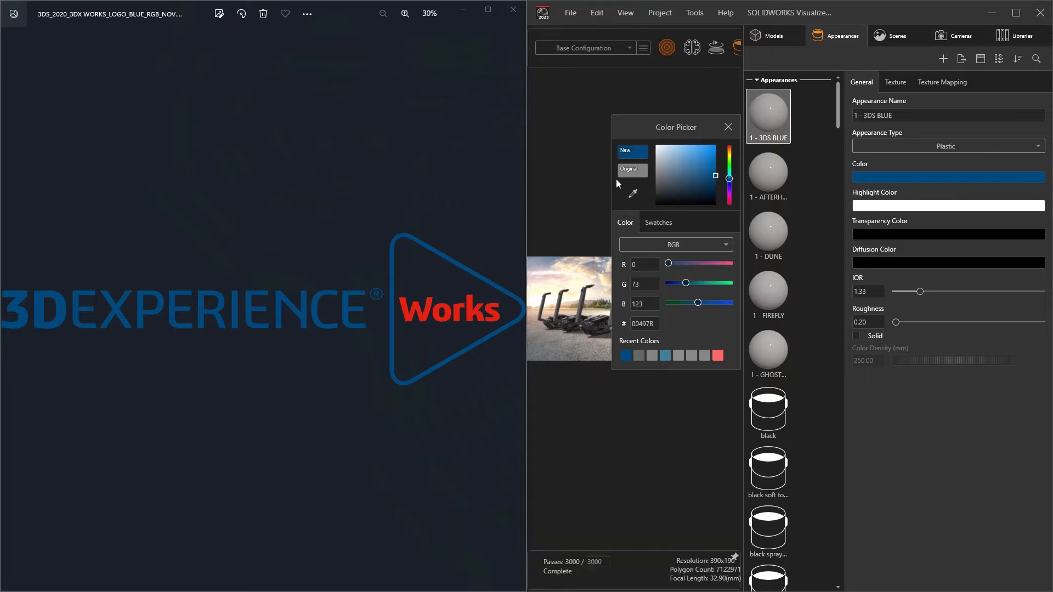
pyautogui.click(1015, 13)
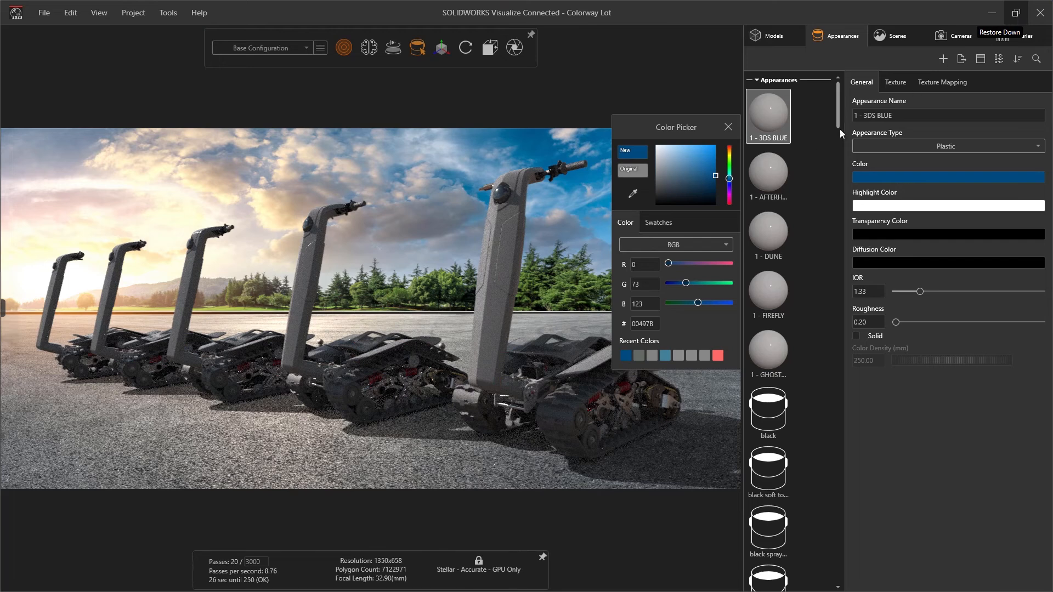
# - Add the sampled blue to the Shredder New Colors palette and lock the palette against changes
pyautogui.click(658, 223)
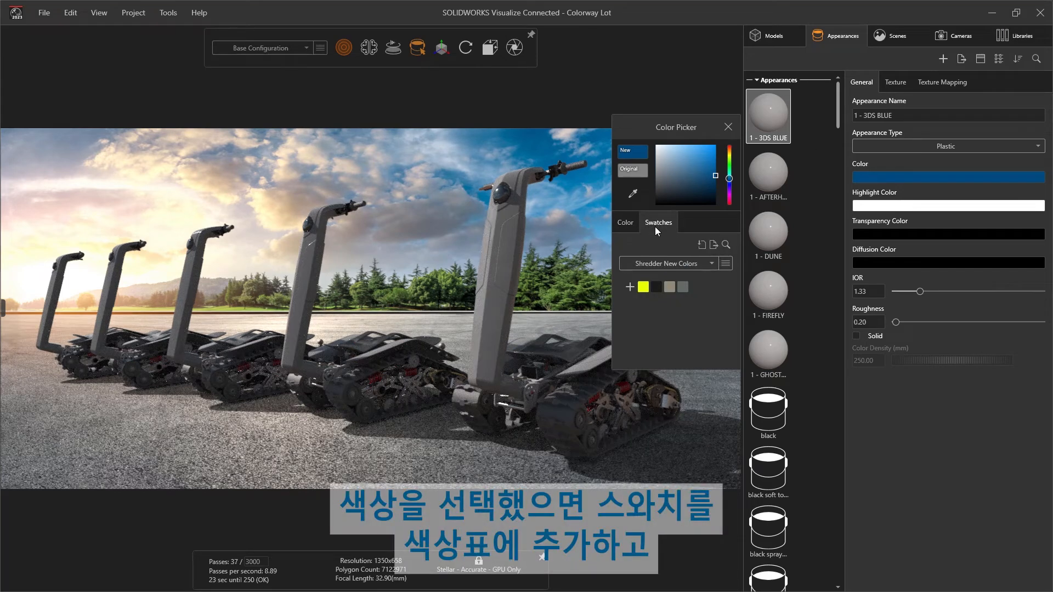
pyautogui.click(629, 287)
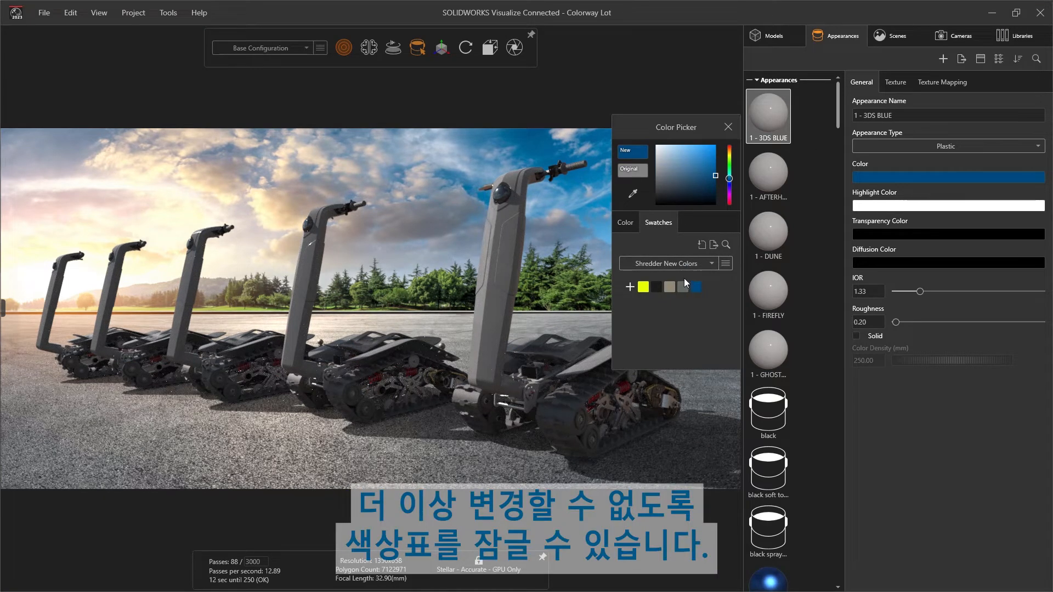
pyautogui.click(728, 267)
pyautogui.click(689, 286)
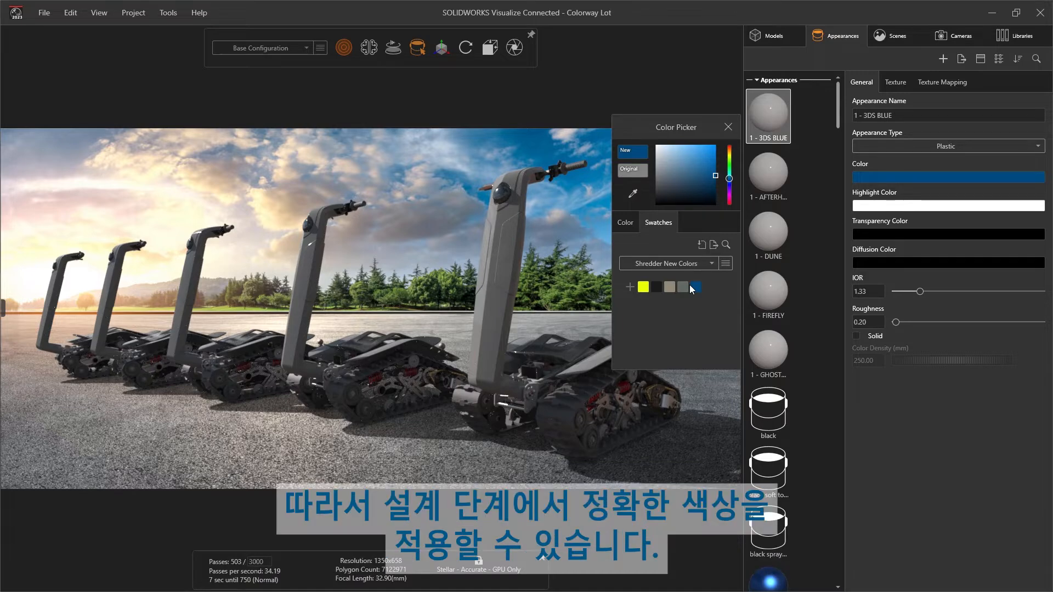
pyautogui.click(630, 229)
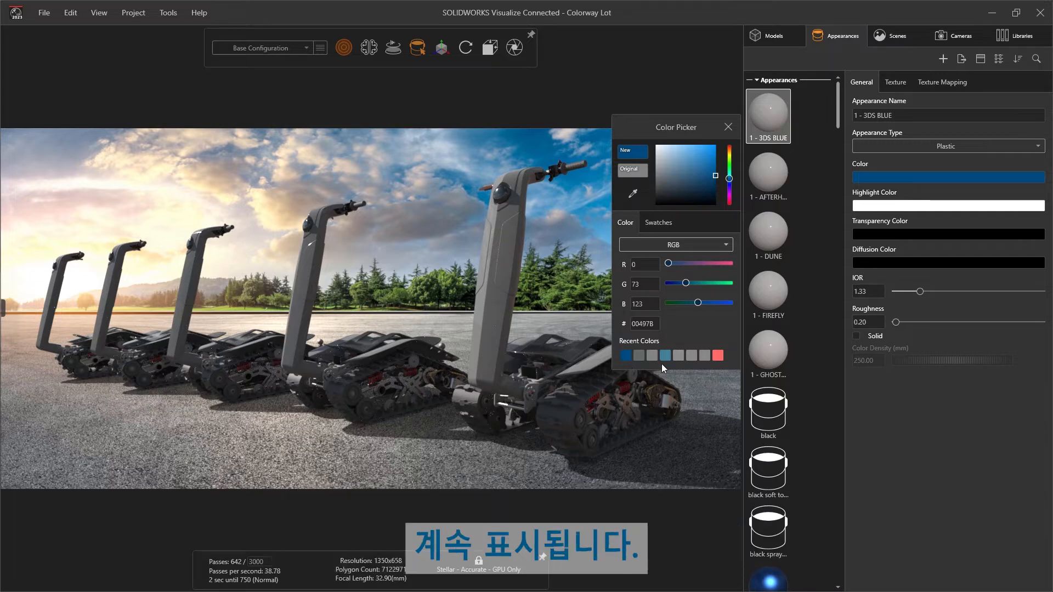
pyautogui.click(667, 229)
# - Assign palette swatches to the remaining paint appearances: black for AFTERHOURS, tan for DUNE, yellow for FIREFLY and gray for GHOST SQUAD
pyautogui.click(773, 178)
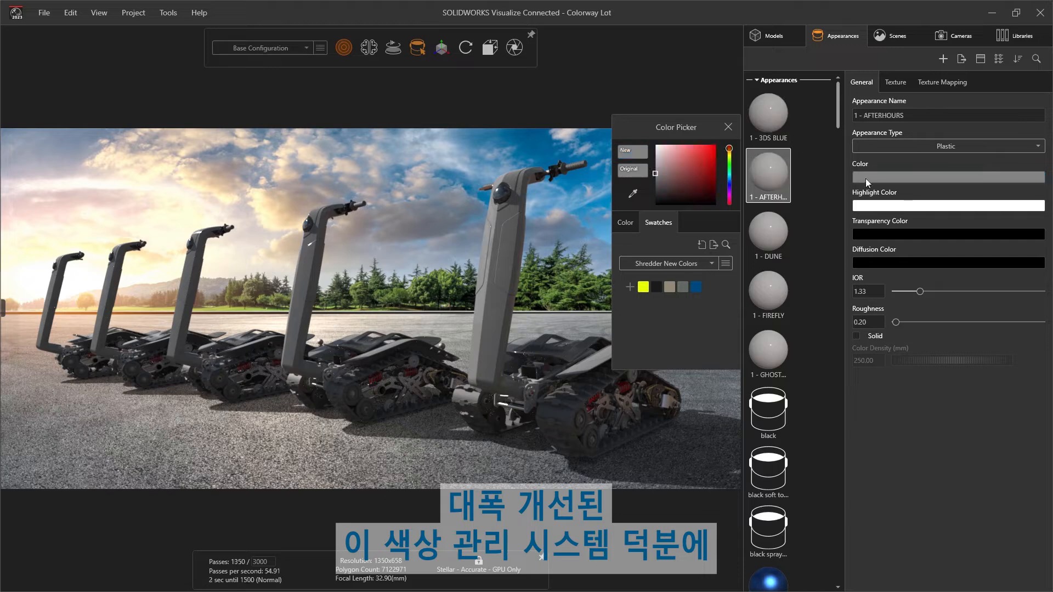
pyautogui.click(658, 291)
pyautogui.click(767, 235)
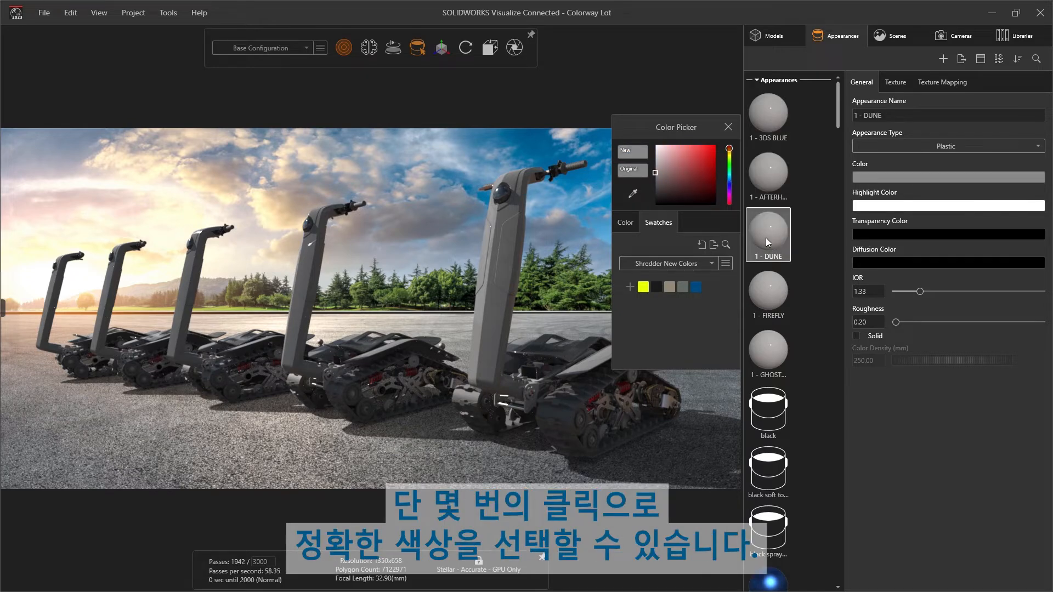
pyautogui.click(672, 287)
pyautogui.click(767, 289)
pyautogui.click(642, 288)
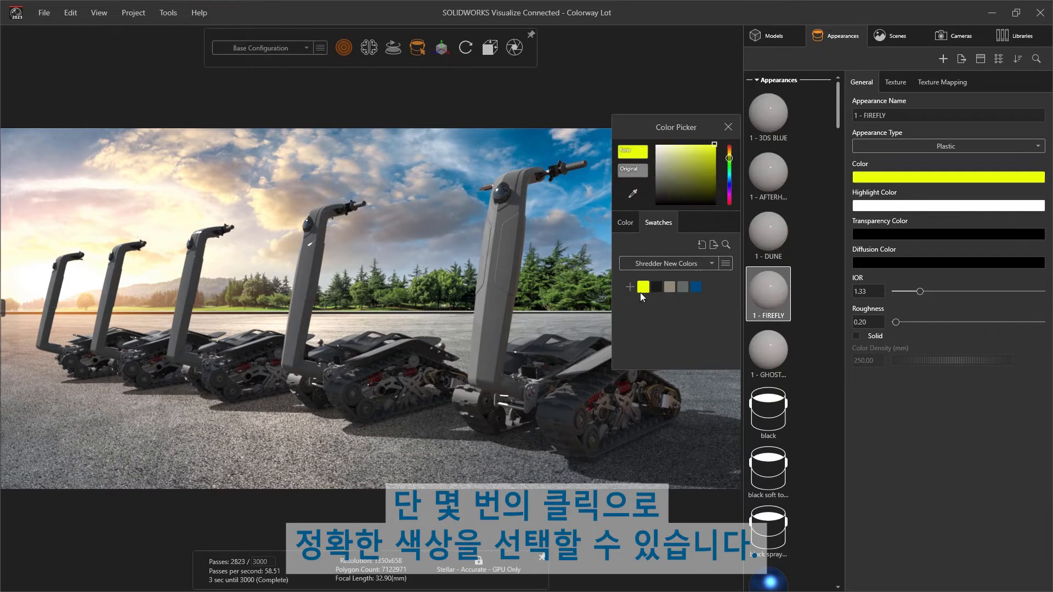
pyautogui.click(767, 344)
pyautogui.click(683, 286)
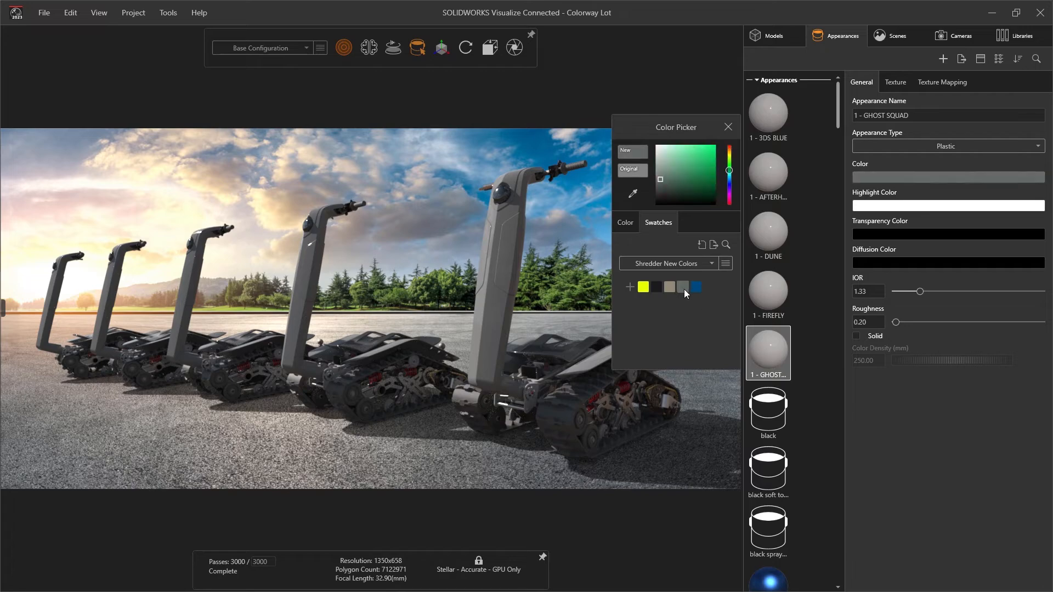
pyautogui.click(728, 128)
# - Apply GHOST SQUAD, 3DS BLUE, DUNE, FIREFLY and AFTERHOURS to the bodywork of the five patterned shredders, from nearest to farthest
pyautogui.moveTo(767, 347); pyautogui.dragTo(508, 280)
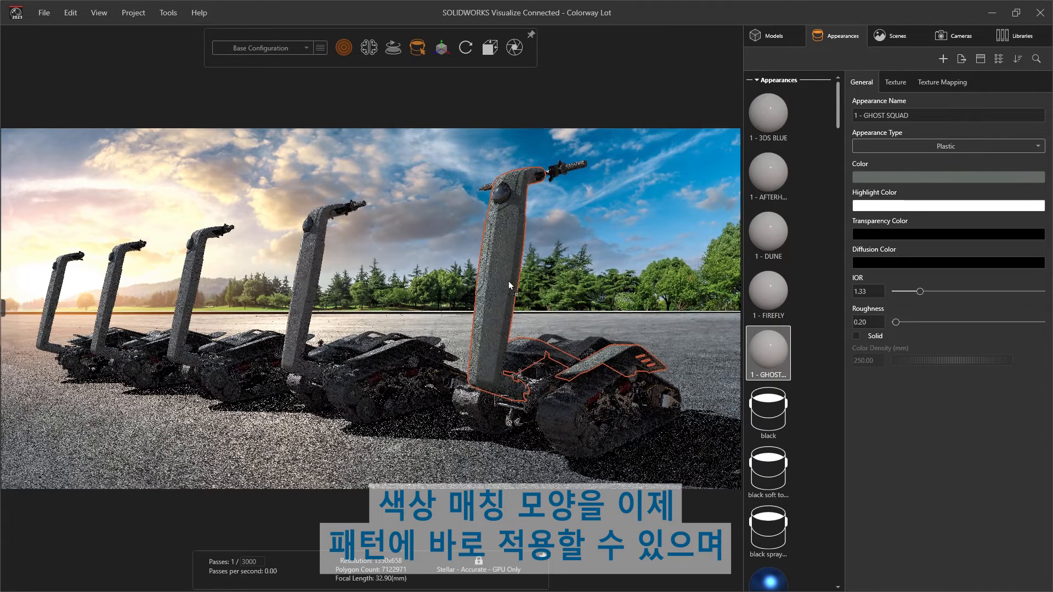
pyautogui.moveTo(767, 115); pyautogui.dragTo(315, 271)
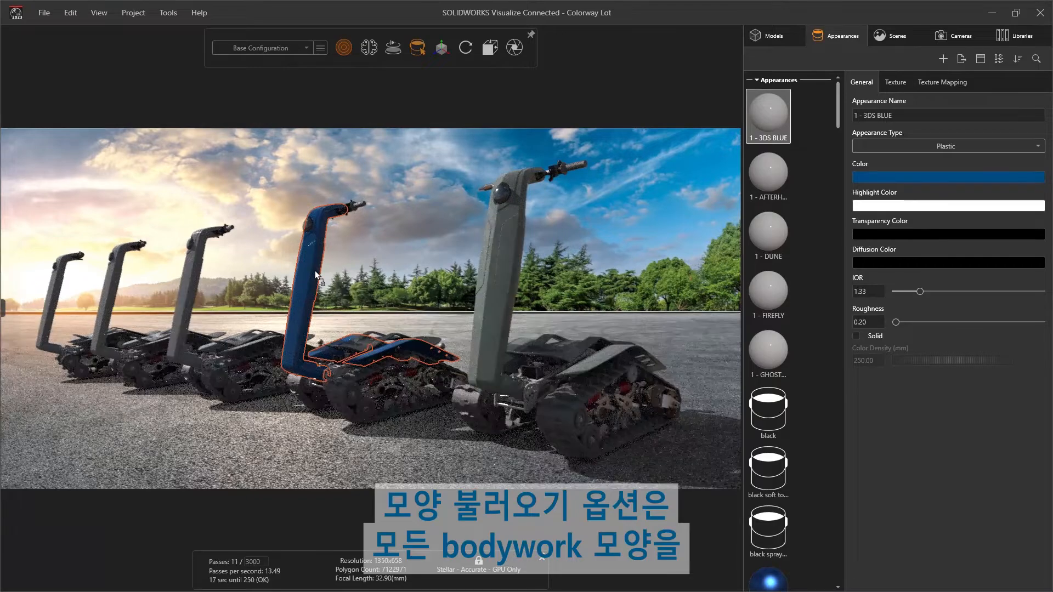
pyautogui.moveTo(768, 231); pyautogui.dragTo(195, 285)
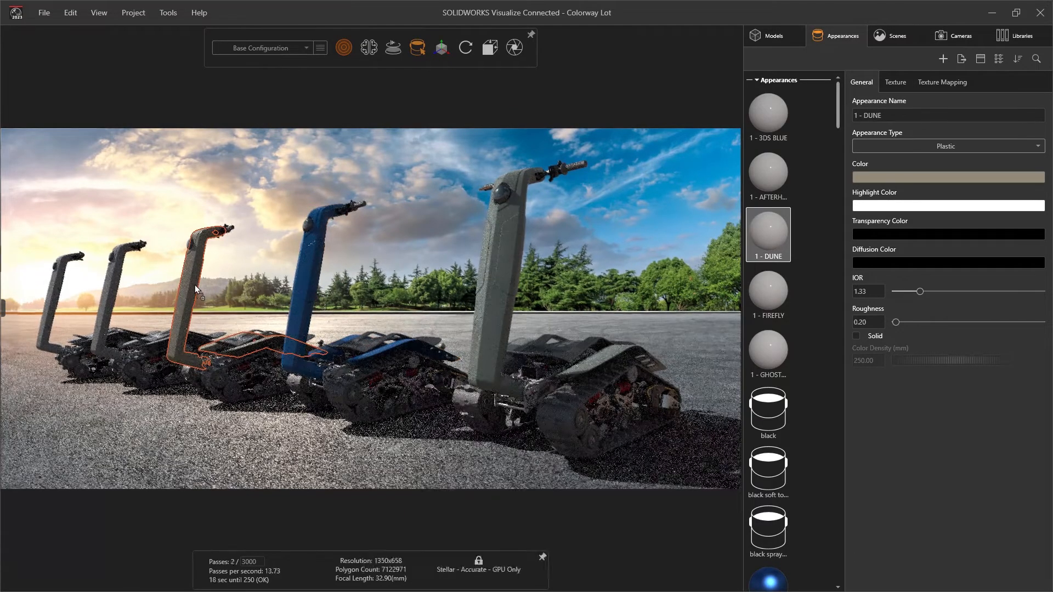
pyautogui.moveTo(768, 291); pyautogui.dragTo(112, 290)
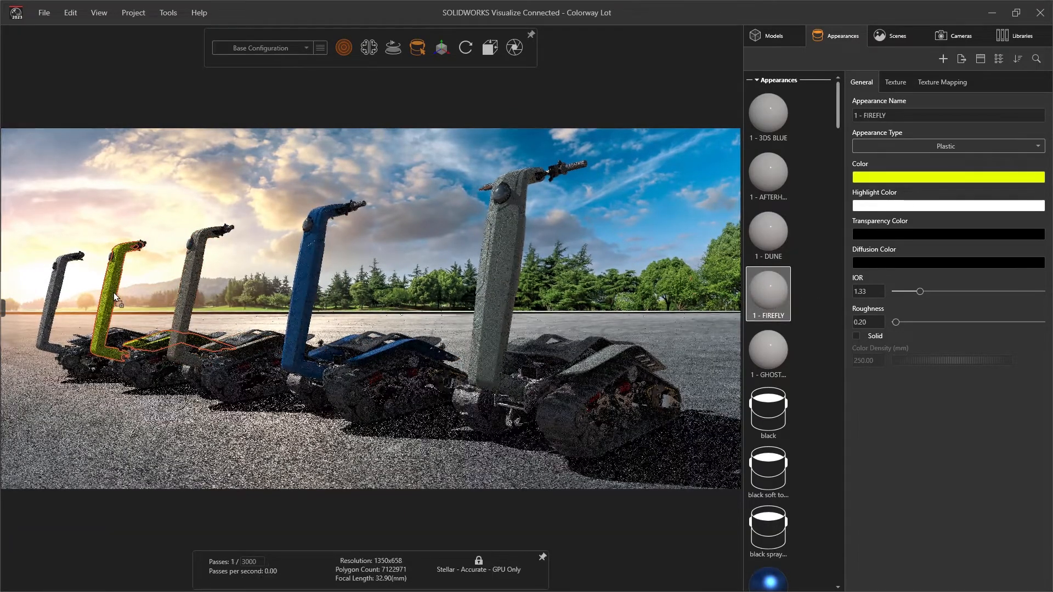
pyautogui.click(758, 186)
pyautogui.moveTo(758, 185); pyautogui.dragTo(54, 294)
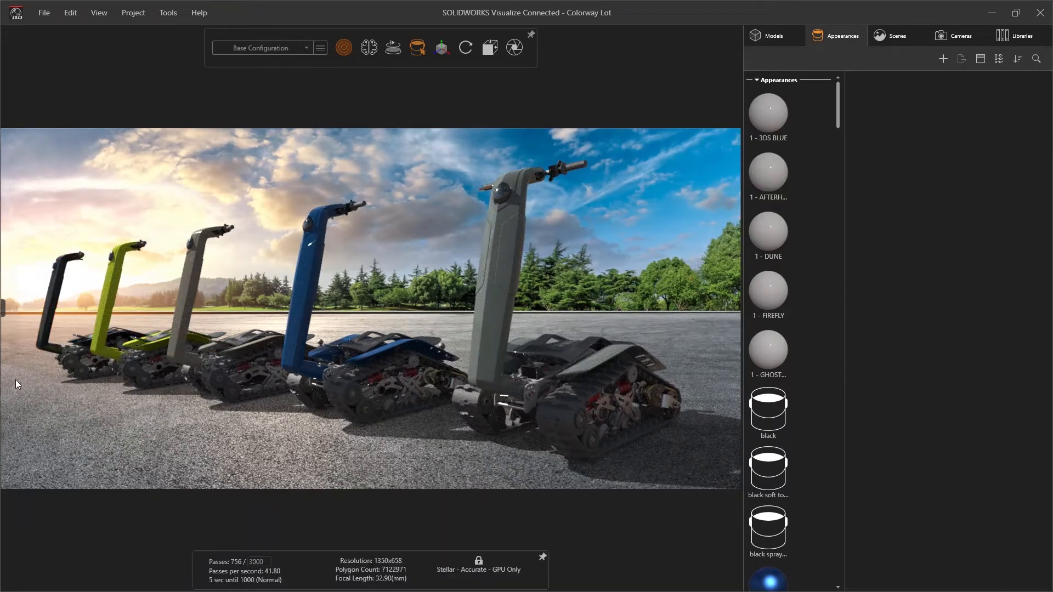
# - Open the program options and view the 3D Viewport settings
pyautogui.click(164, 13)
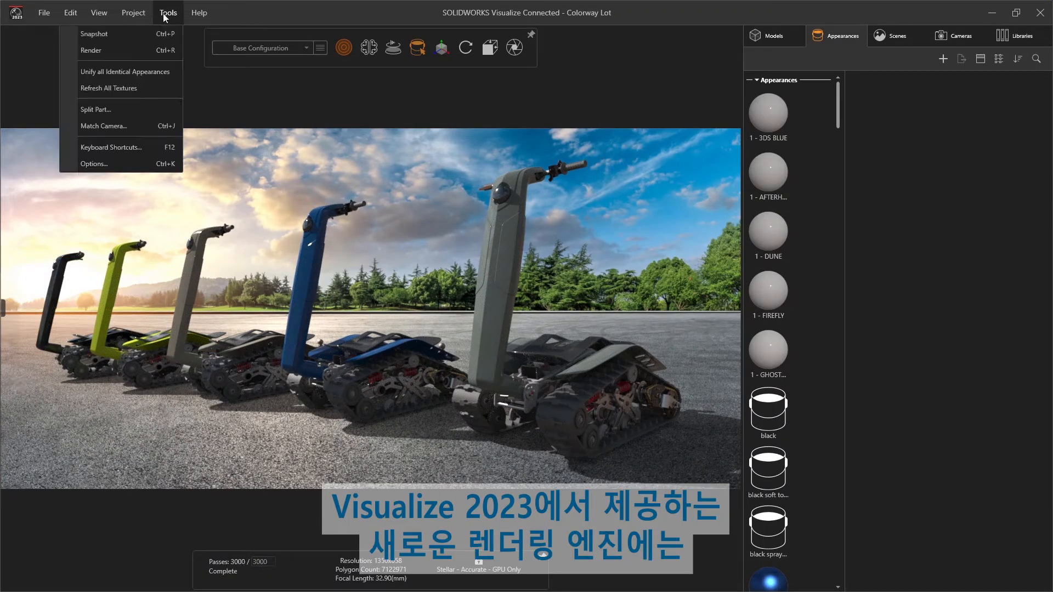
pyautogui.click(113, 165)
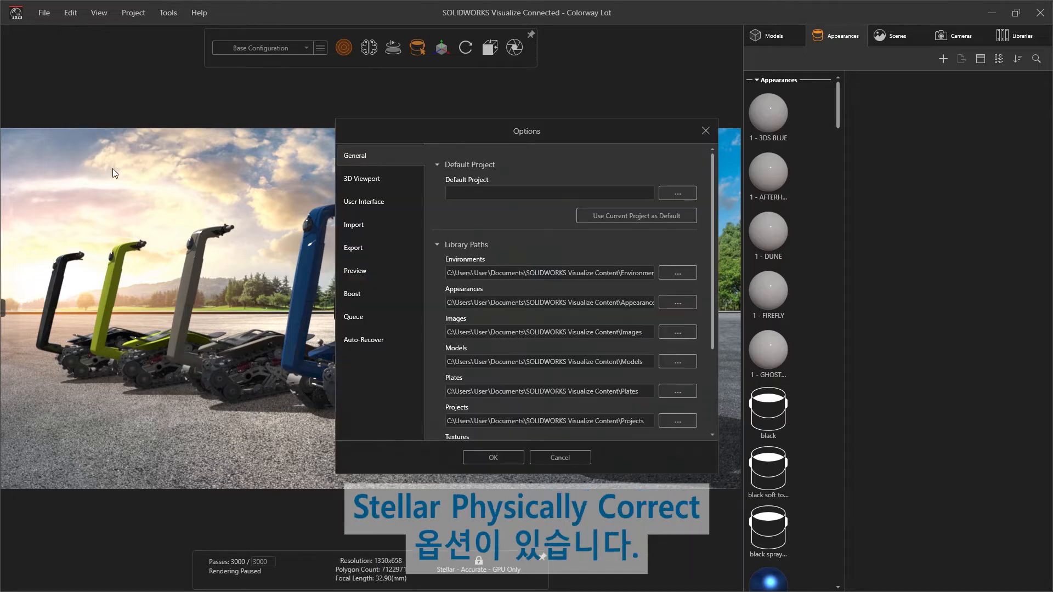
pyautogui.click(386, 179)
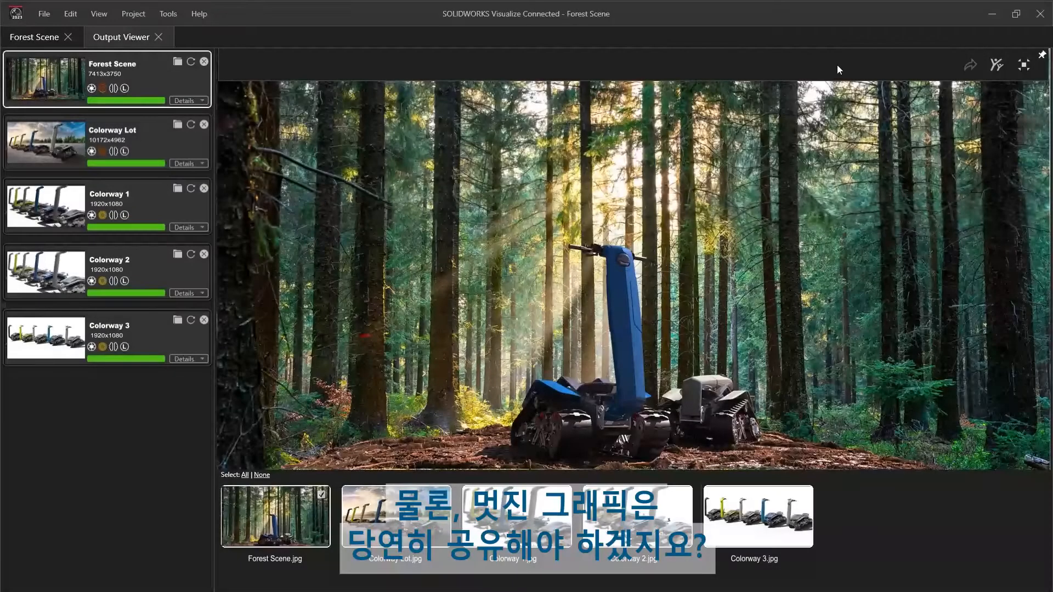
# - Prepare a 3DSwym Post of the Forest Scene rendering for the Shredder community, titled "New Renderings!"
pyautogui.click(994, 65)
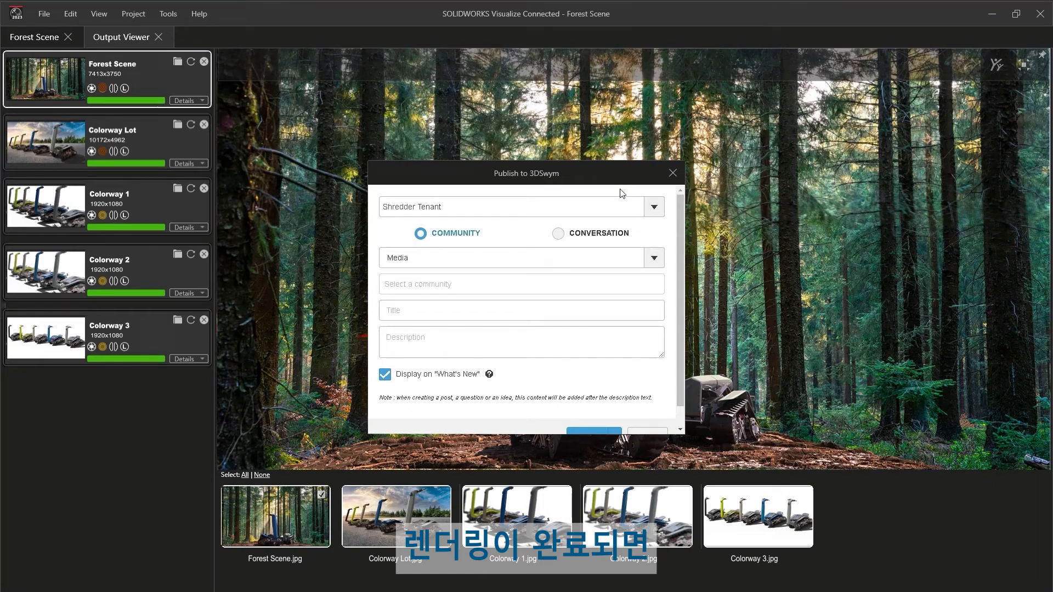
pyautogui.click(566, 261)
pyautogui.click(516, 321)
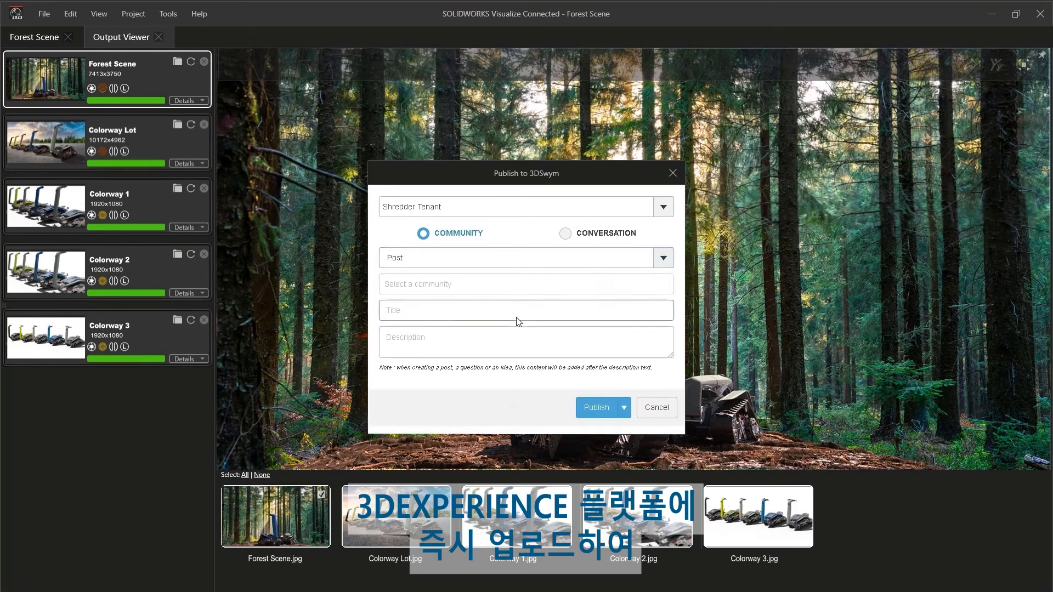
pyautogui.click(521, 286)
pyautogui.click(510, 306)
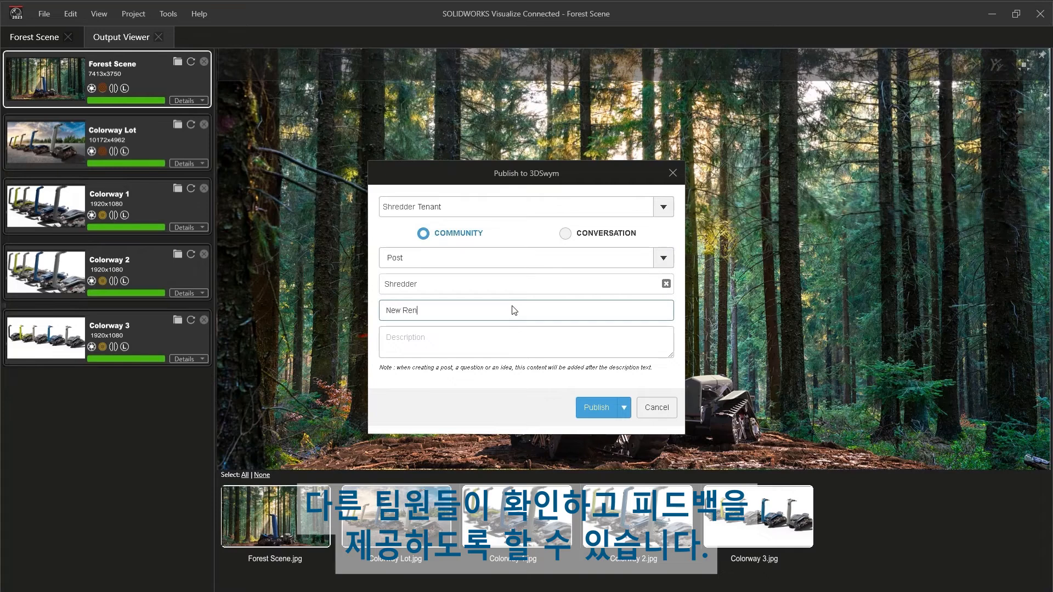
# - Describe the post with "Hi All! Uploading some new renderings! Check them out and let me know what you think of them." and publish it
pyautogui.click(439, 344)
pyautogui.write('Hi All! Up')
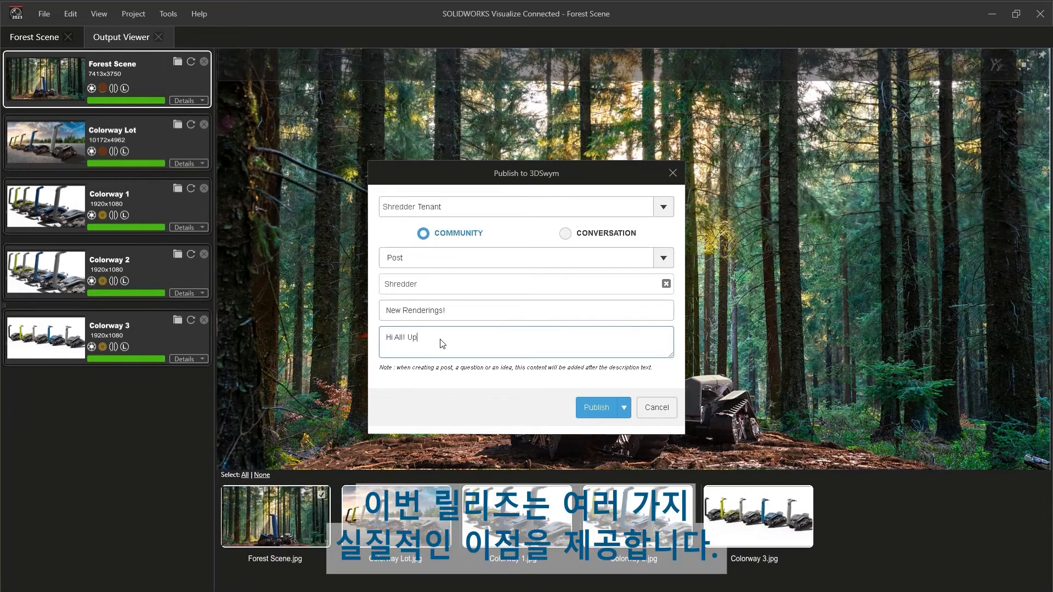
pyautogui.write('loading some new renderings! Check them out and let me know what you think of them.')
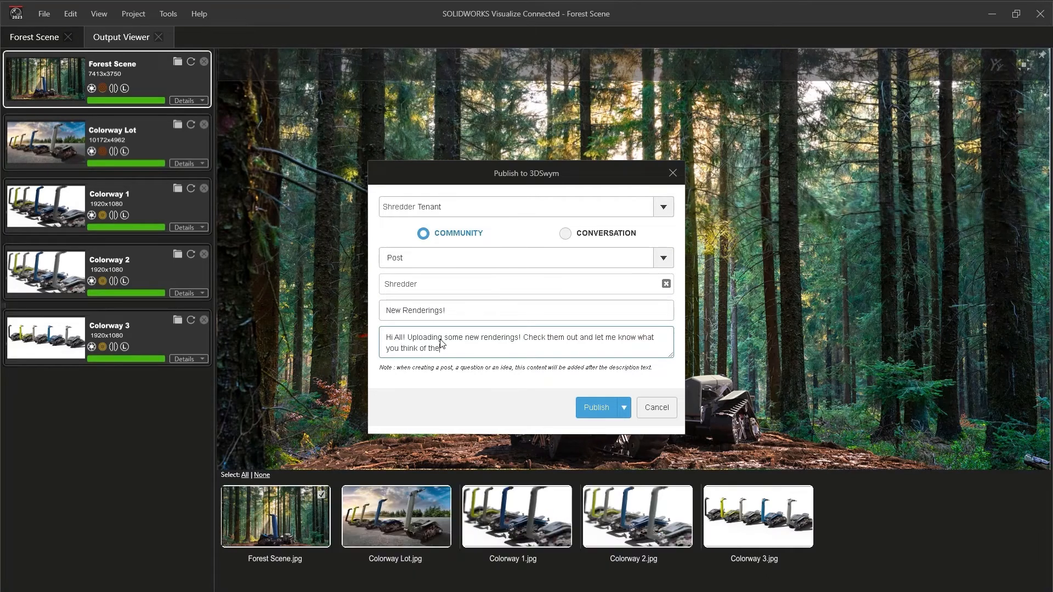
pyautogui.click(589, 409)
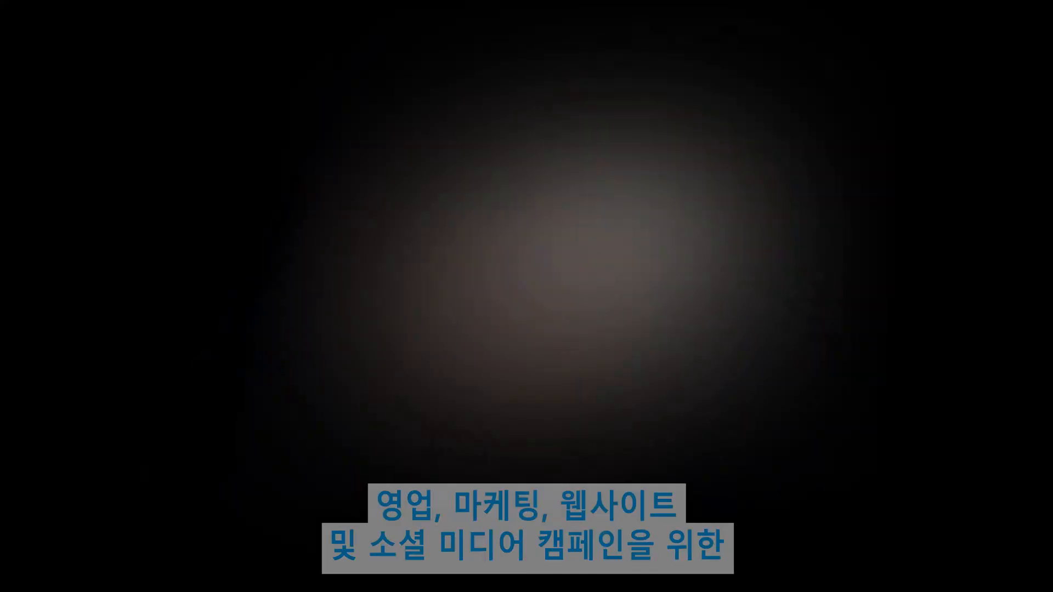